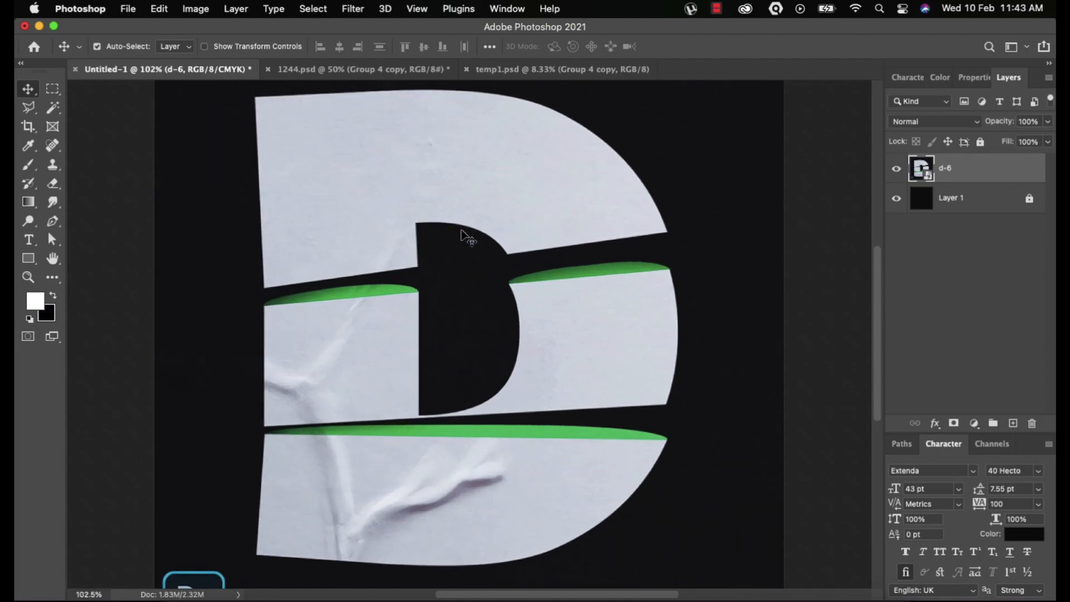
Place a new text layer containing the letter D on the black canvas
scroll(461, 392, "down", 2)
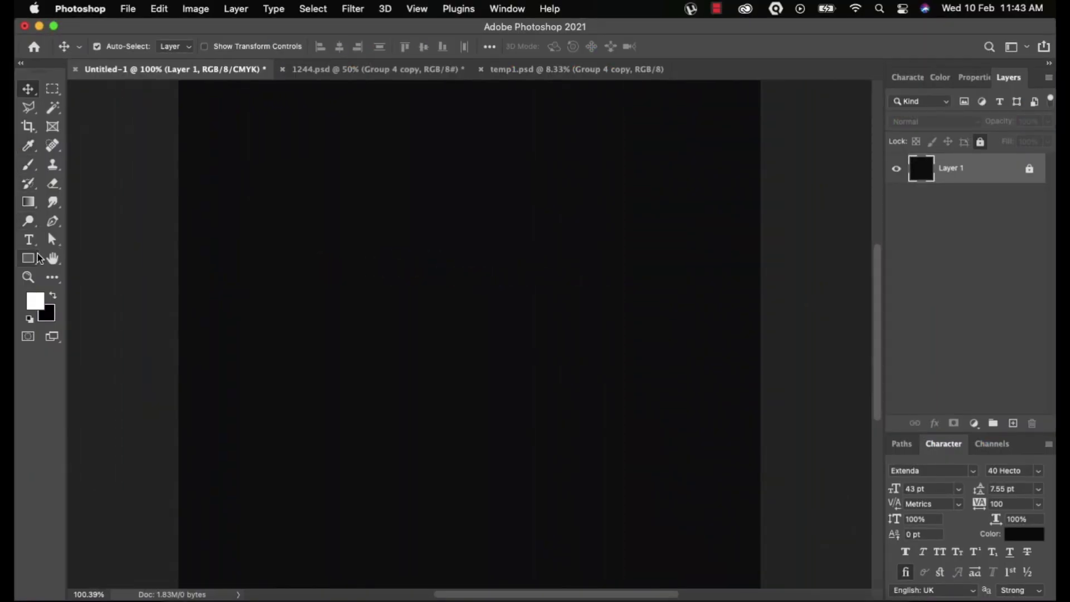
left_click(29, 239)
left_click(312, 286)
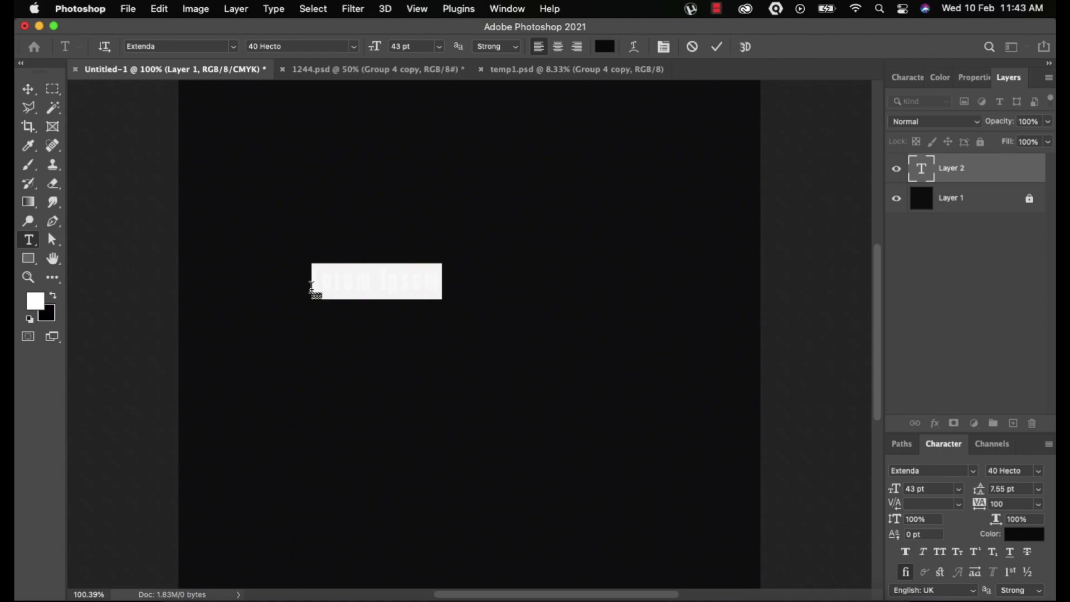
key("BackSpace")
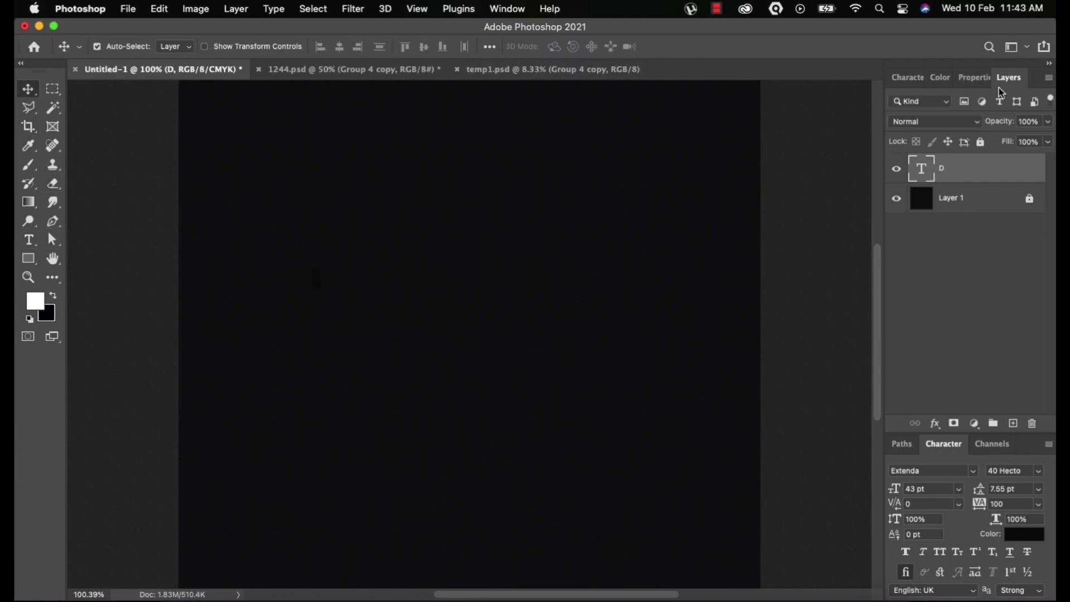
Set the D text colour to white (#ffffff) and its font to Futura XBlk BT
left_click(1022, 535)
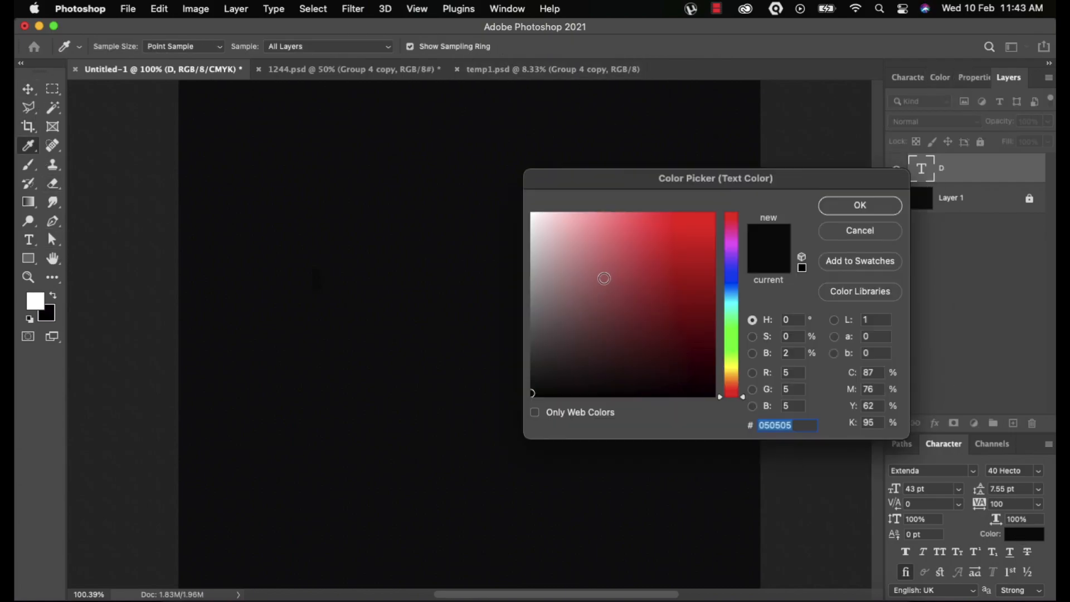
left_click_drag(601, 279, 531, 214)
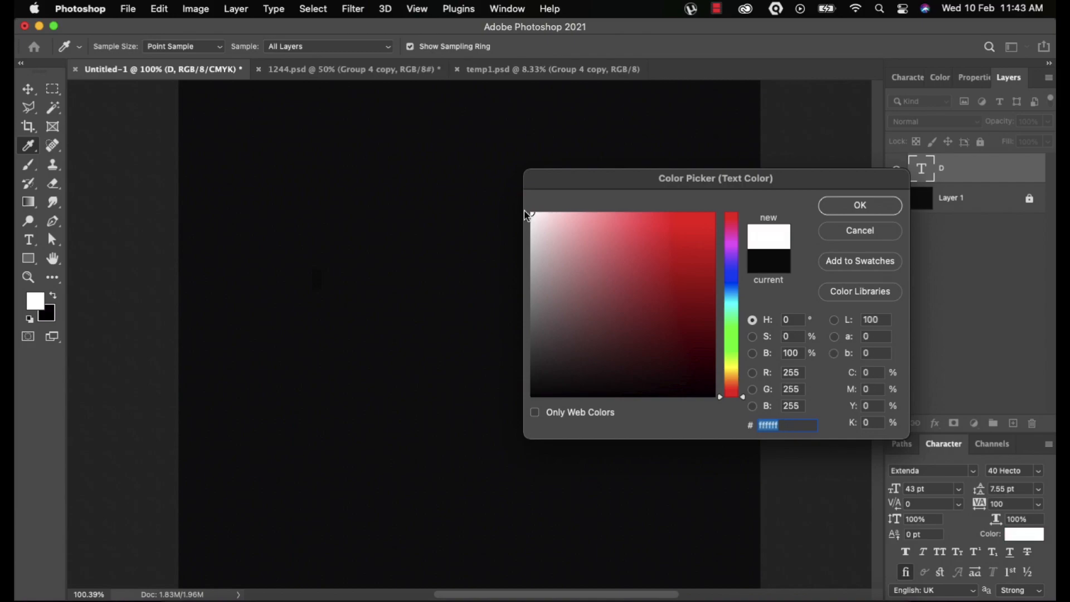
left_click(839, 206)
left_click(973, 471)
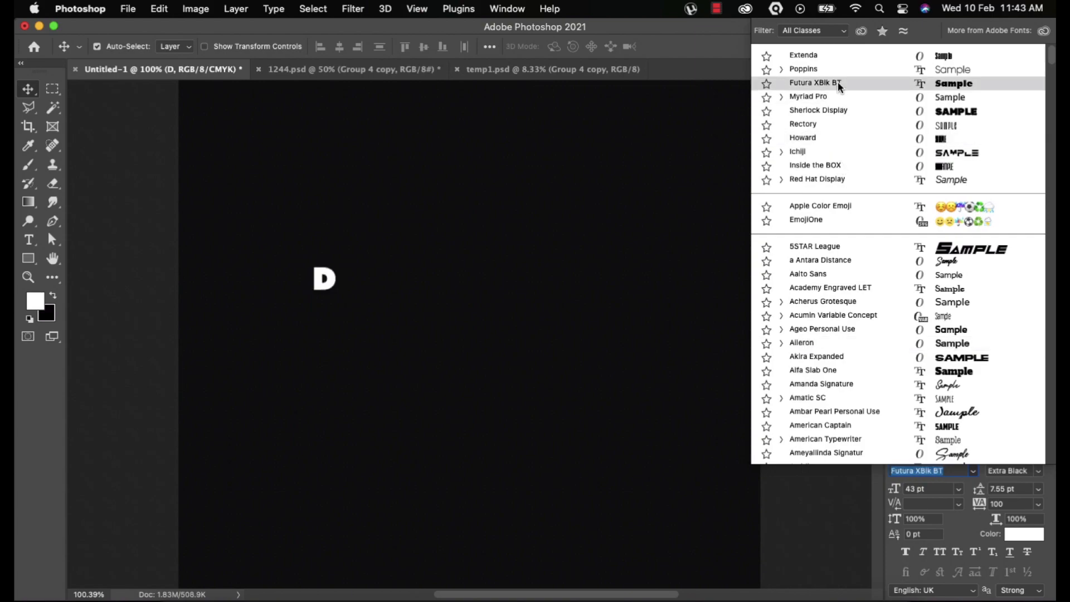
left_click(837, 82)
Scale the letter D up to about 528 pt and move it to the middle of the canvas
key("super+t")
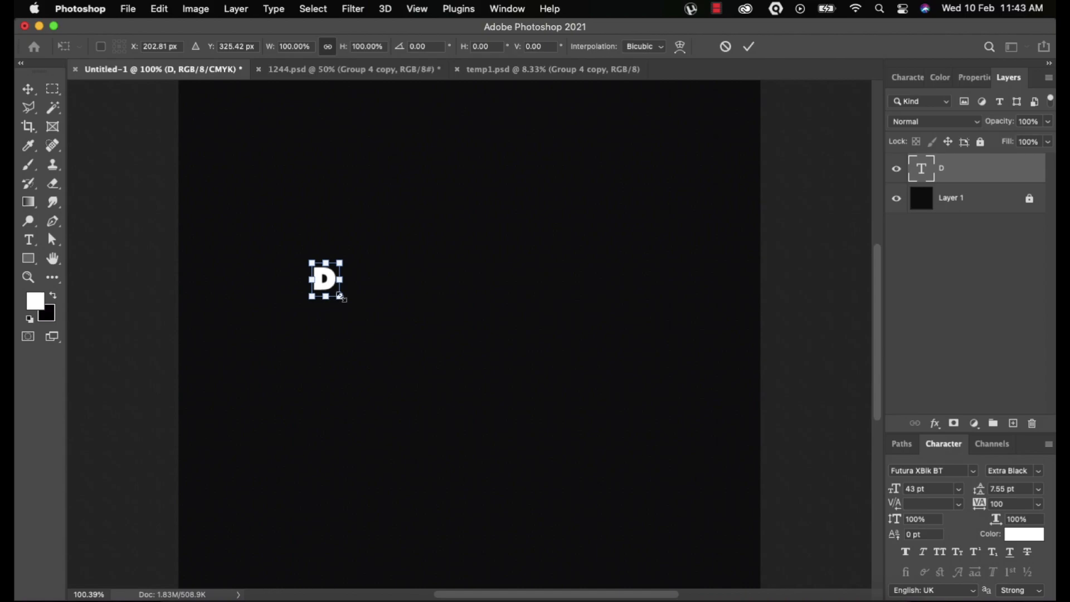
left_click_drag(341, 298, 656, 389)
key("Return")
left_click_drag(516, 384, 533, 307)
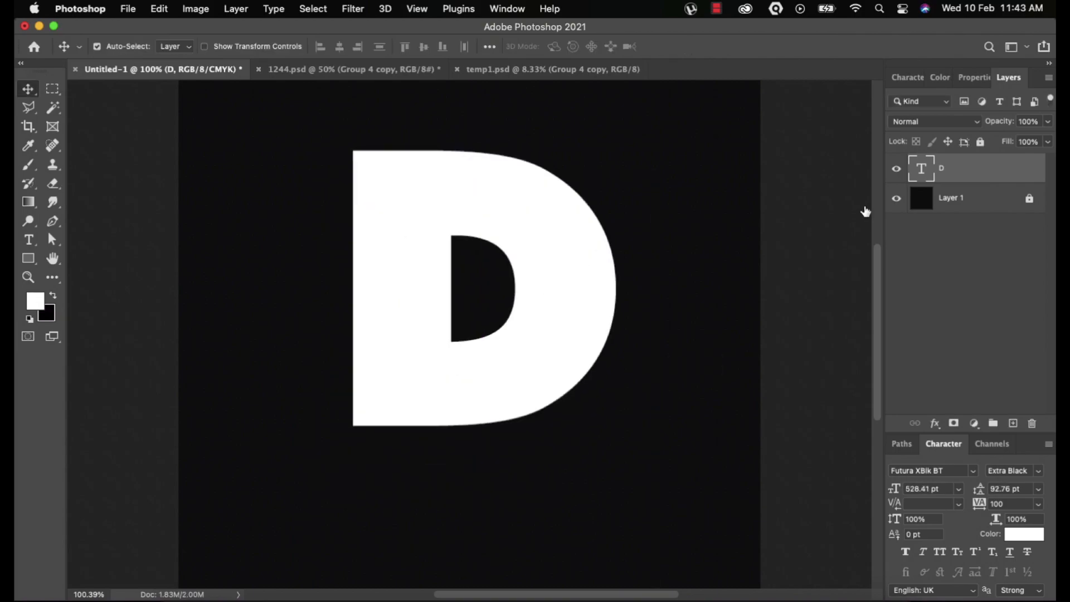
Rasterize the D text layer and shift the letter slightly down on the canvas
right_click(959, 170)
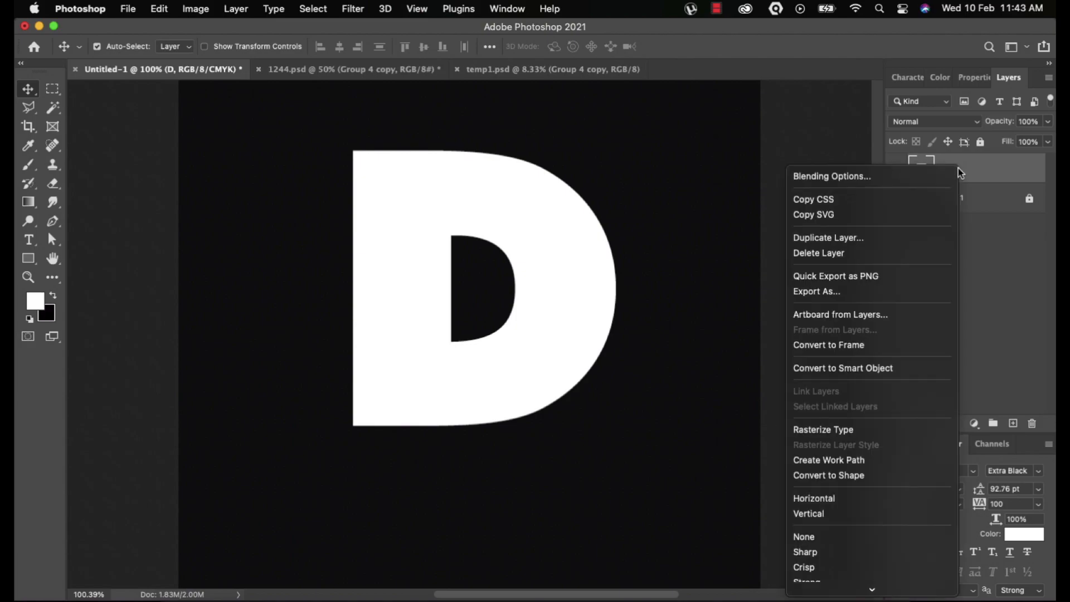
left_click(814, 430)
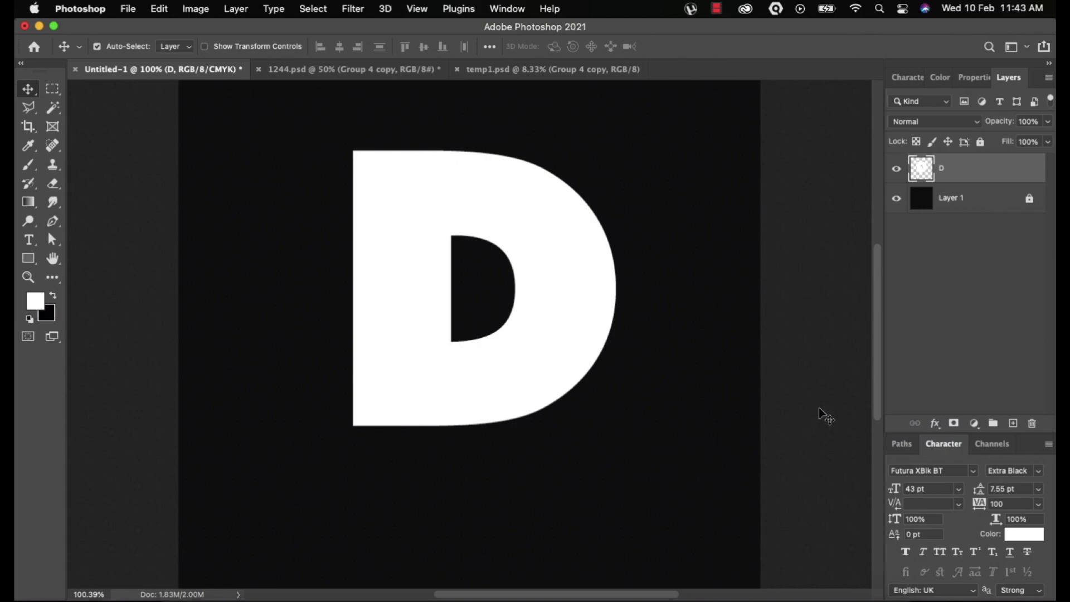
left_click_drag(596, 289, 596, 307)
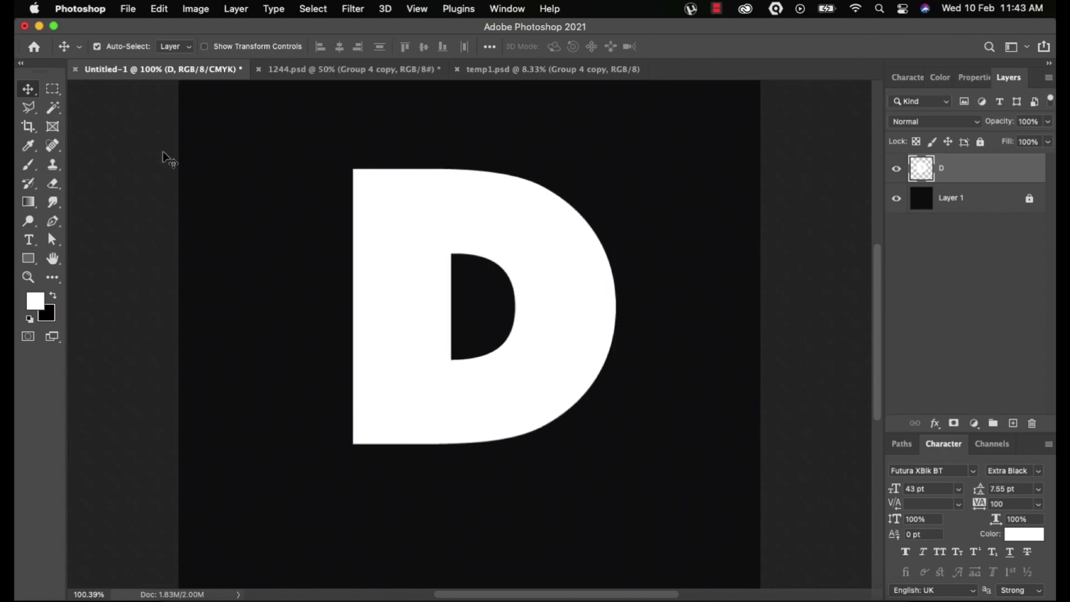
Outline the upper part of the D with the Polygonal Lasso, cut it to a new layer, and check the cut by toggling its visibility
left_click(31, 112)
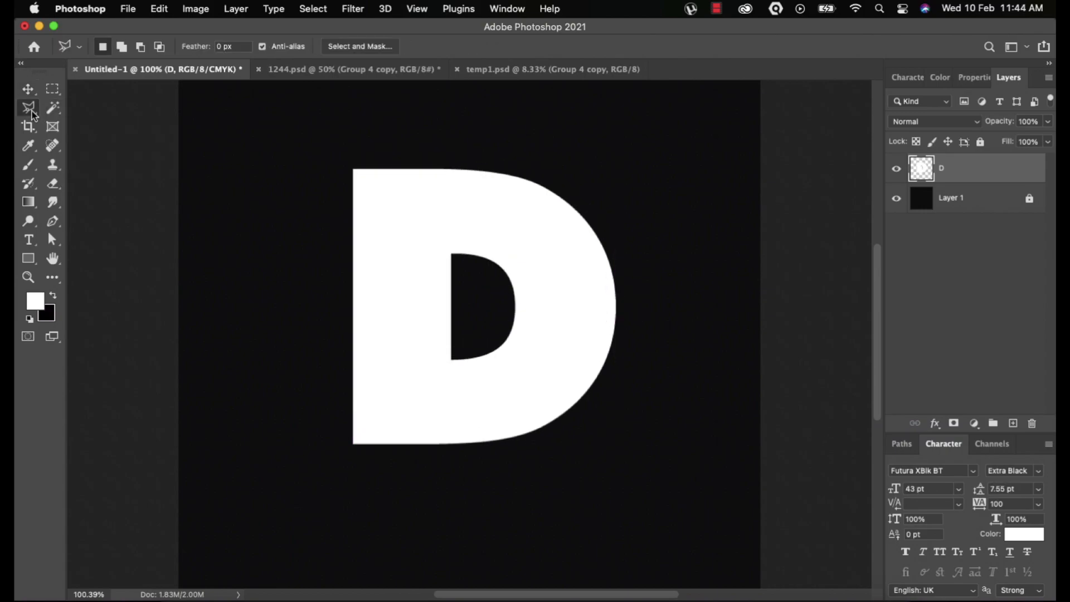
left_click(320, 146)
left_click(320, 254)
left_click(316, 276)
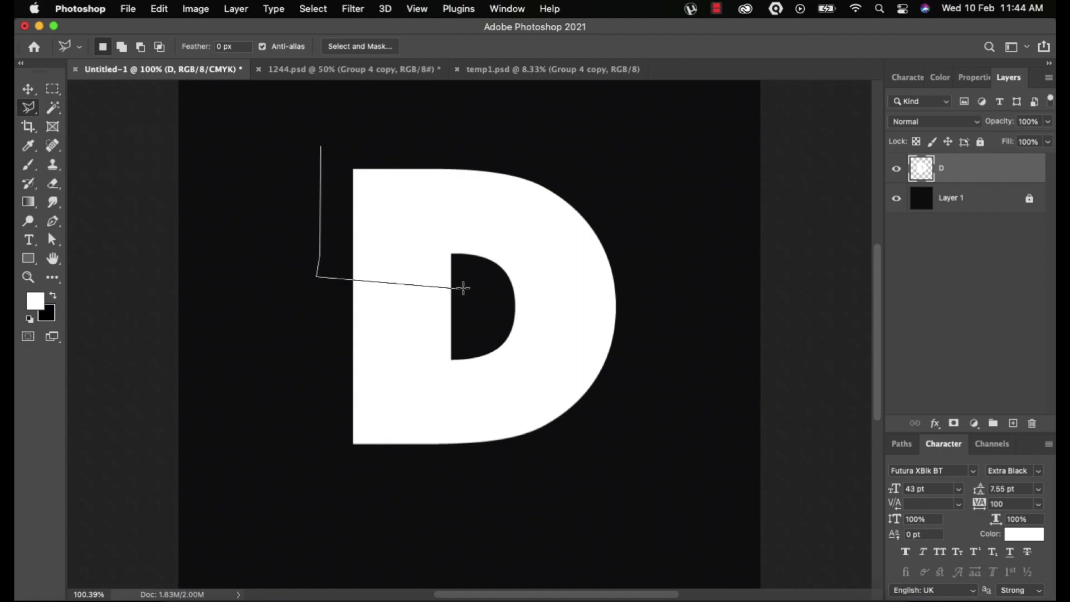
left_click(469, 279)
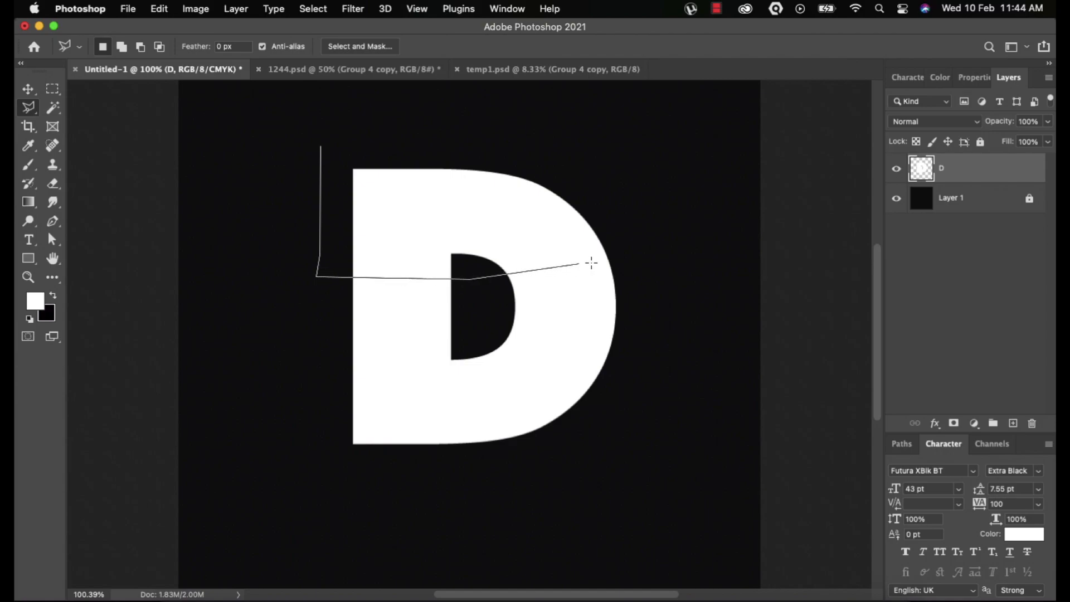
left_click(633, 264)
left_click(633, 196)
left_click(547, 164)
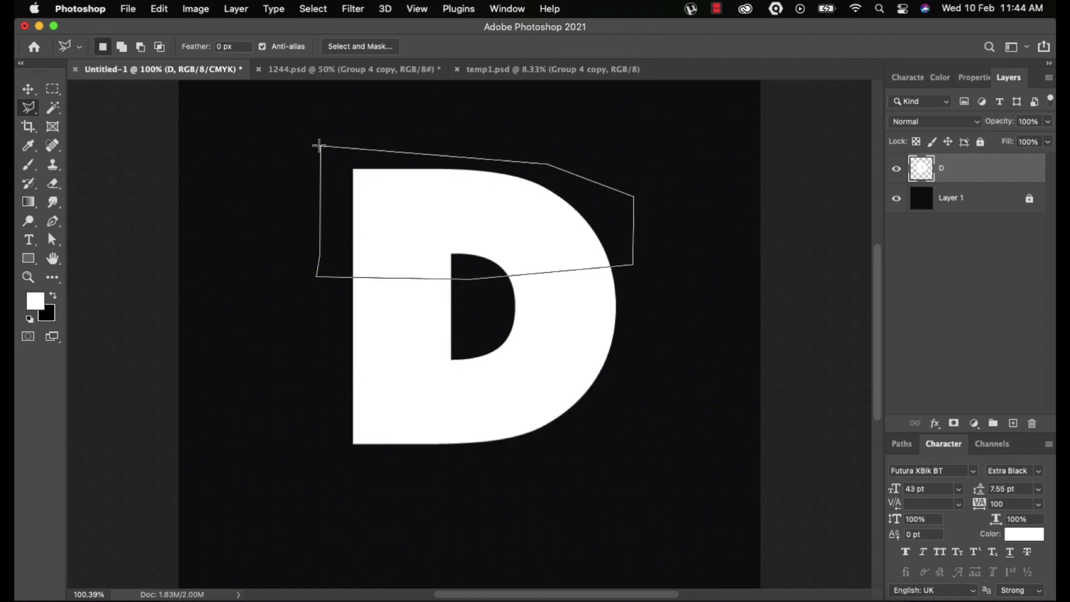
left_click(323, 140)
right_click(397, 177)
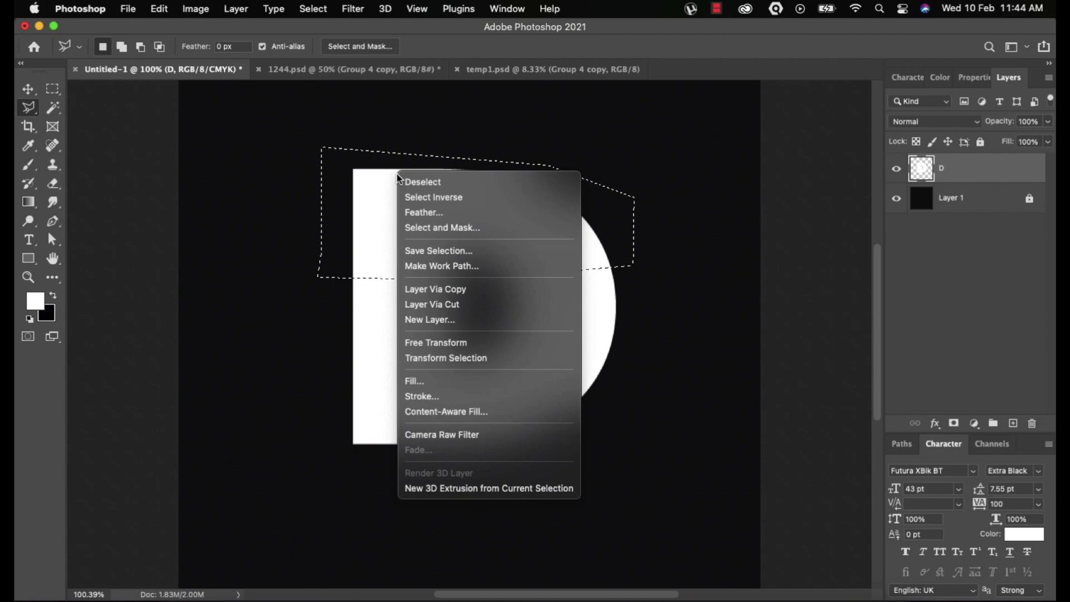
left_click(463, 306)
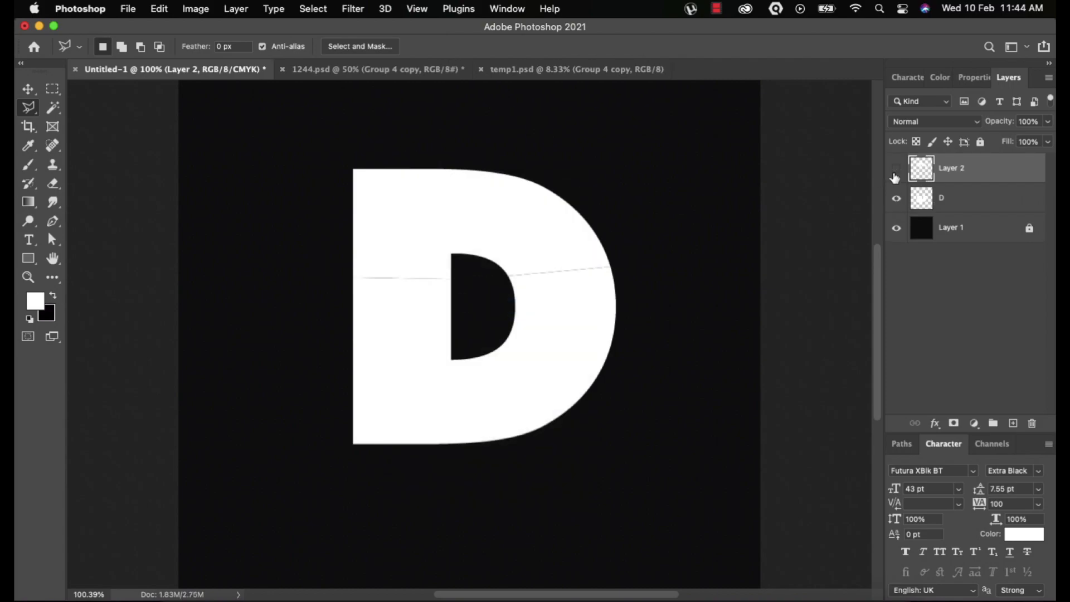
left_click(895, 174)
left_click(895, 174)
left_click(895, 174)
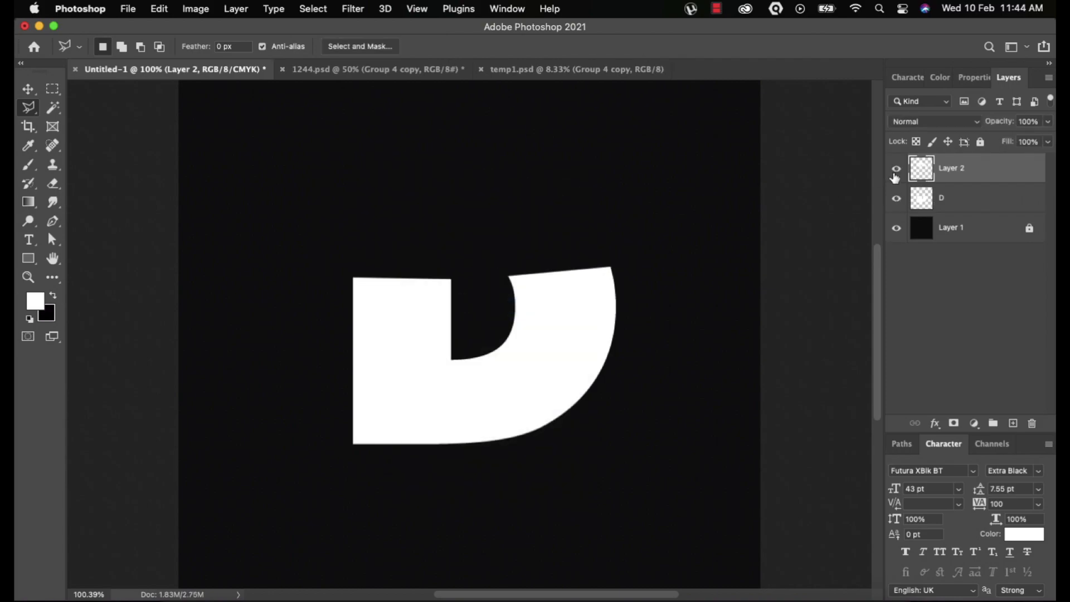
left_click(895, 175)
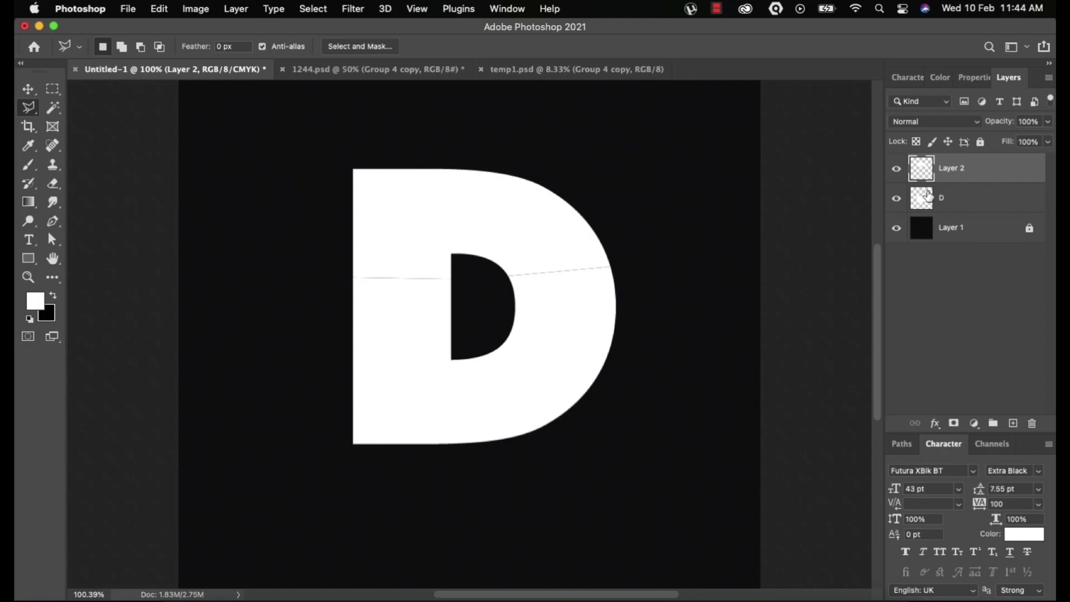
Outline the lower part of the D layer with the Polygonal Lasso and cut it to a new layer
left_click(976, 199)
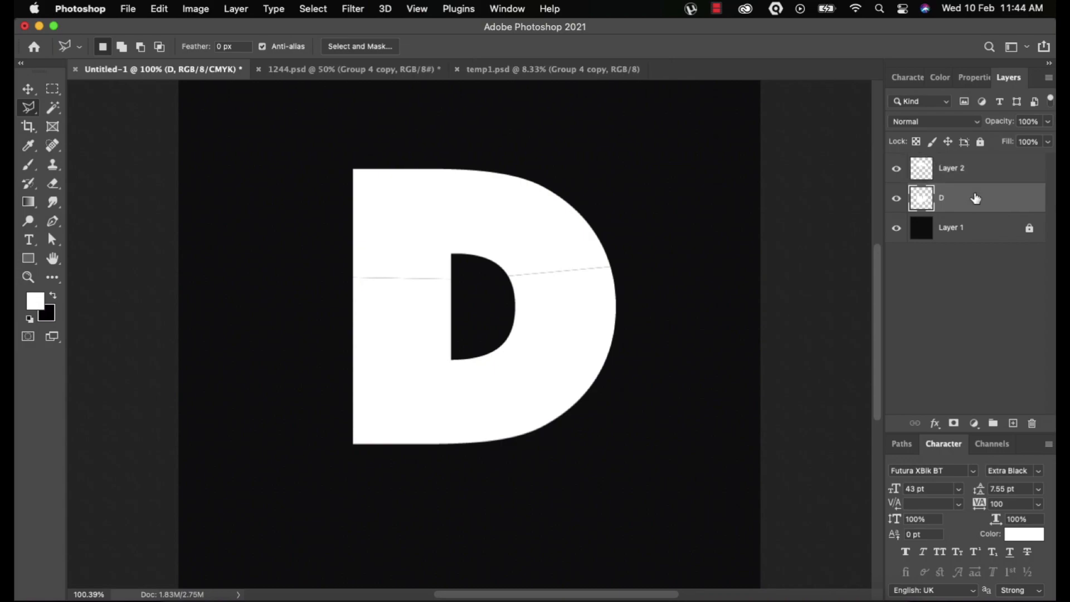
left_click(340, 369)
left_click(620, 372)
left_click(627, 446)
left_click(407, 493)
left_click(305, 457)
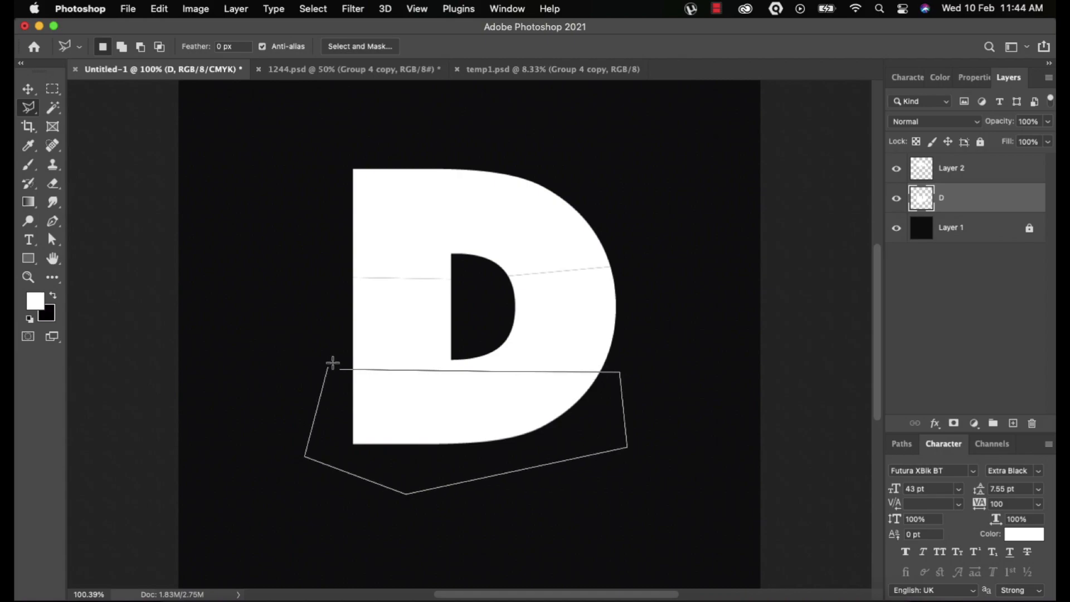
left_click(340, 369)
right_click(404, 396)
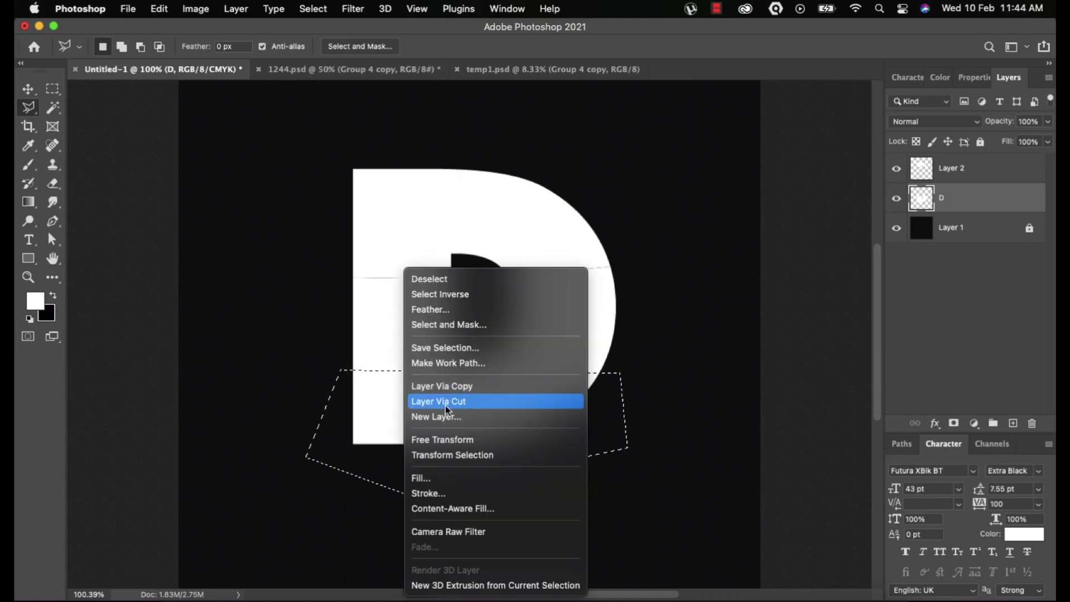
left_click(456, 402)
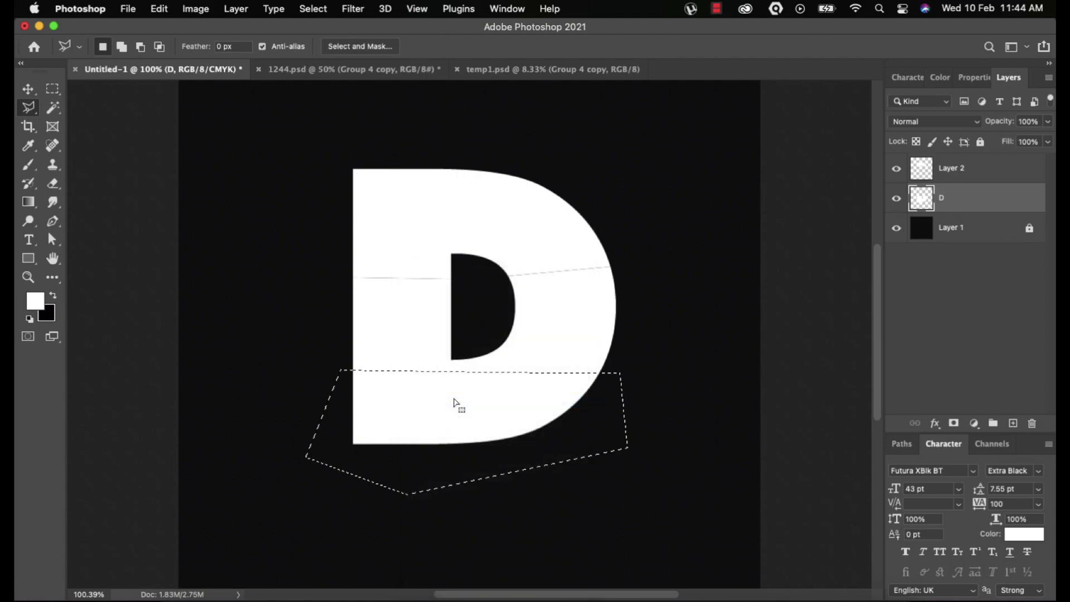
Move the top piece up and the bottom piece down to open gaps in the D, checking each piece by toggling its layer
left_click(18, 83)
left_click_drag(468, 229, 469, 205)
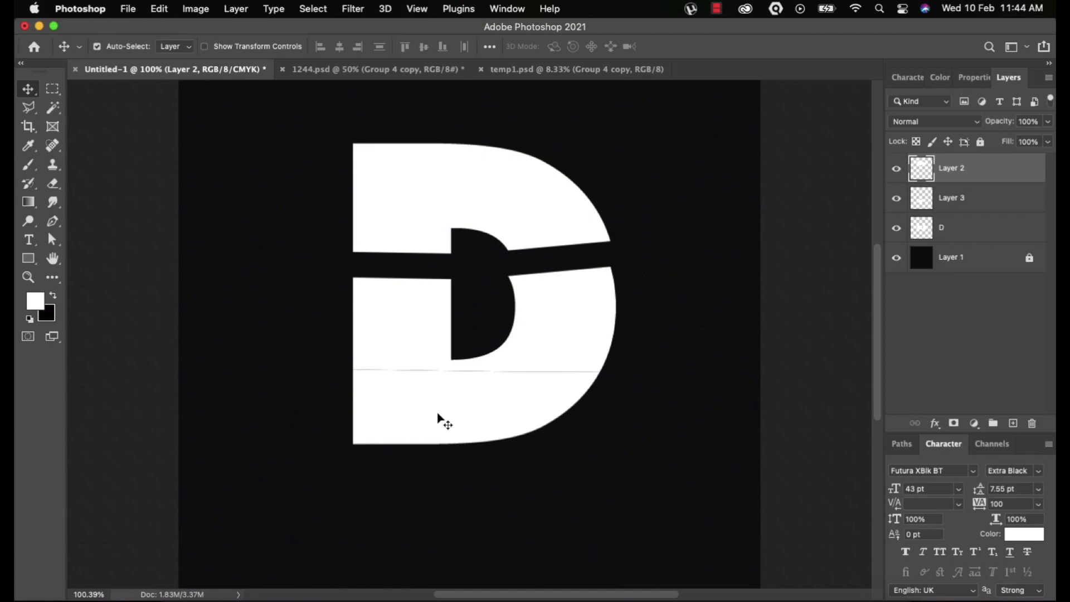
left_click_drag(438, 414, 438, 432)
left_click(895, 236)
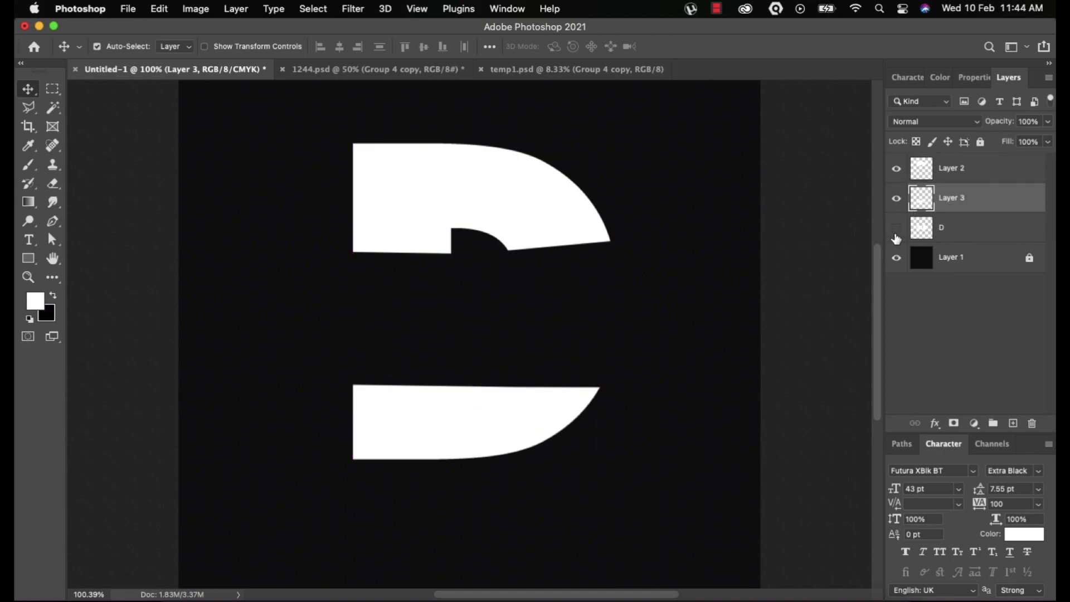
left_click(896, 237)
left_click(899, 201)
left_click(897, 199)
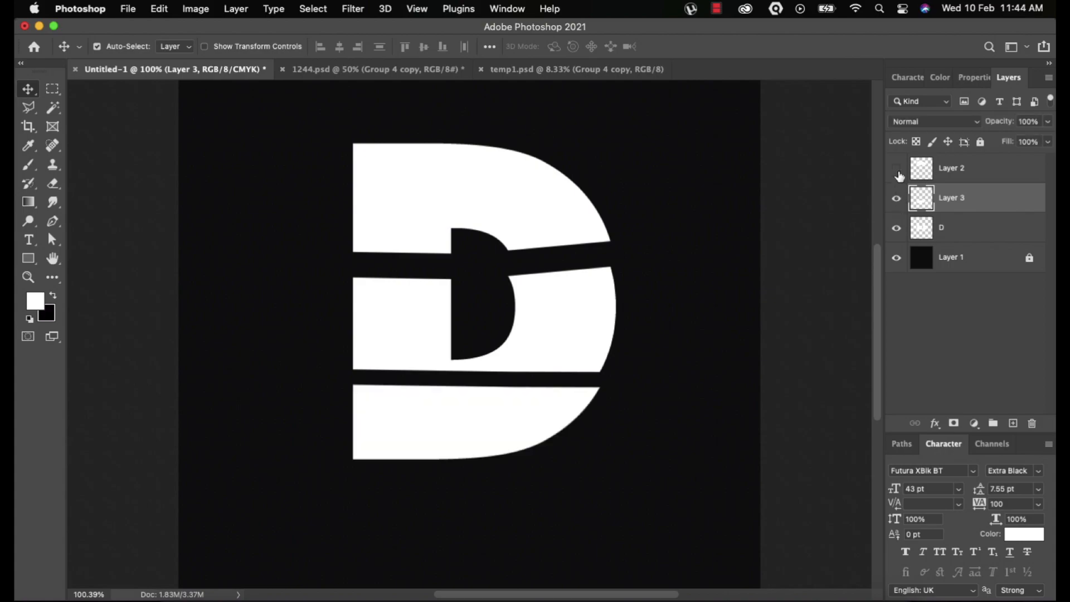
left_click(897, 170)
left_click(898, 170)
Rotate the top piece of the D by about -5.5 degrees and nudge it slightly to the left
left_click(535, 223)
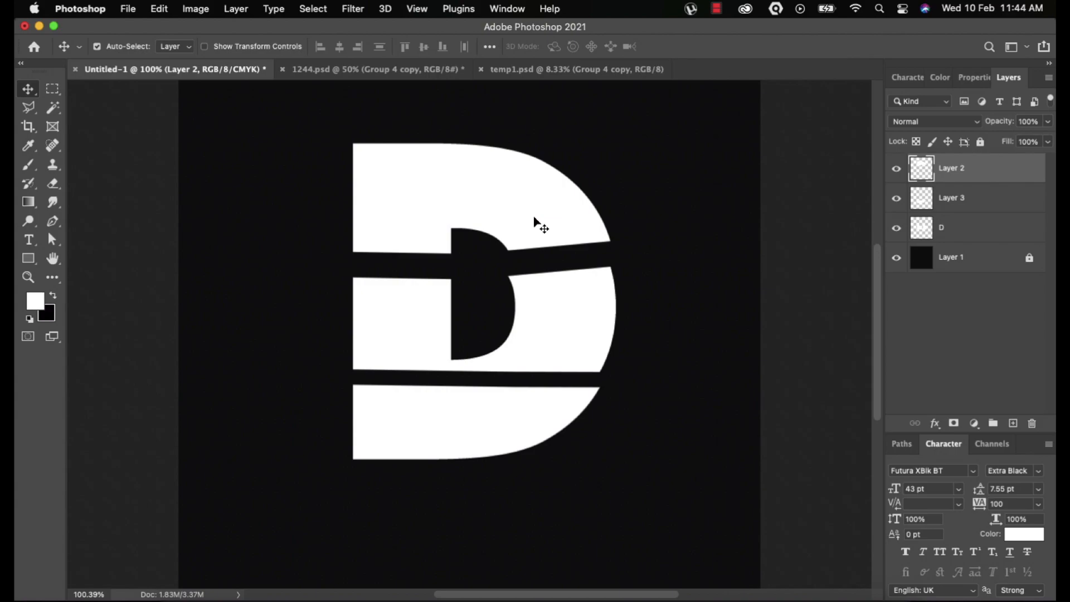
key("super+t")
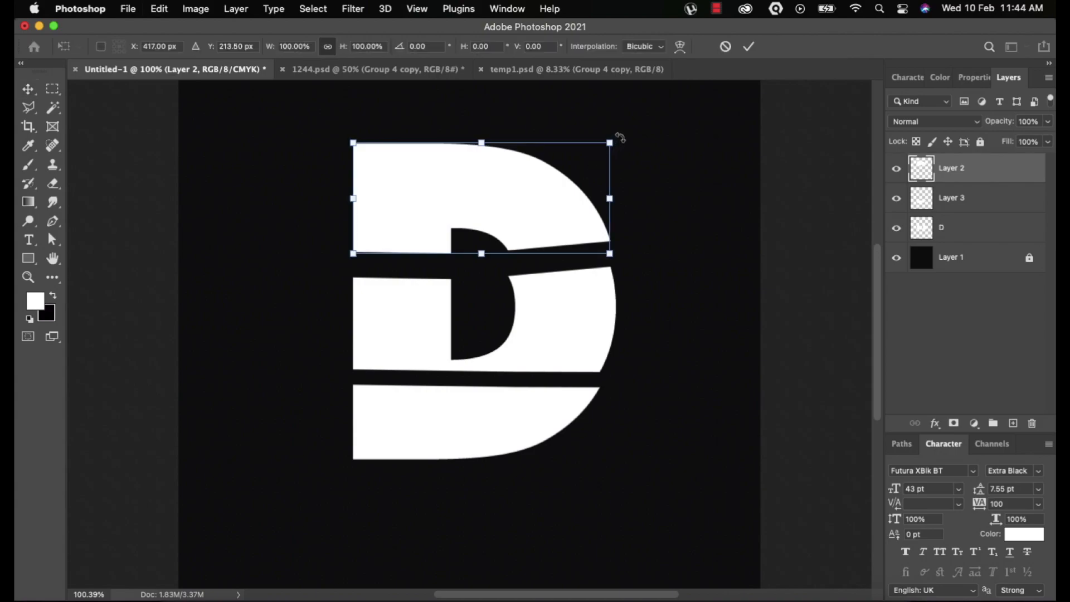
left_click_drag(617, 132, 613, 119)
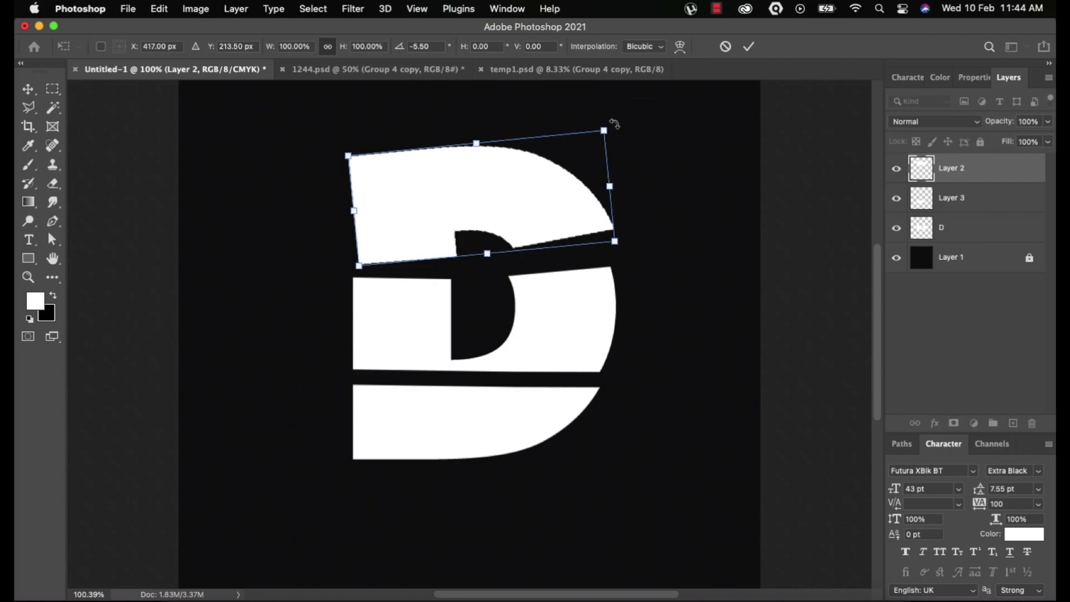
key("Return")
left_click_drag(509, 192, 504, 195)
Rotate the bottom piece of the D slightly clockwise with Free Transform
left_click(476, 425)
key("super+t")
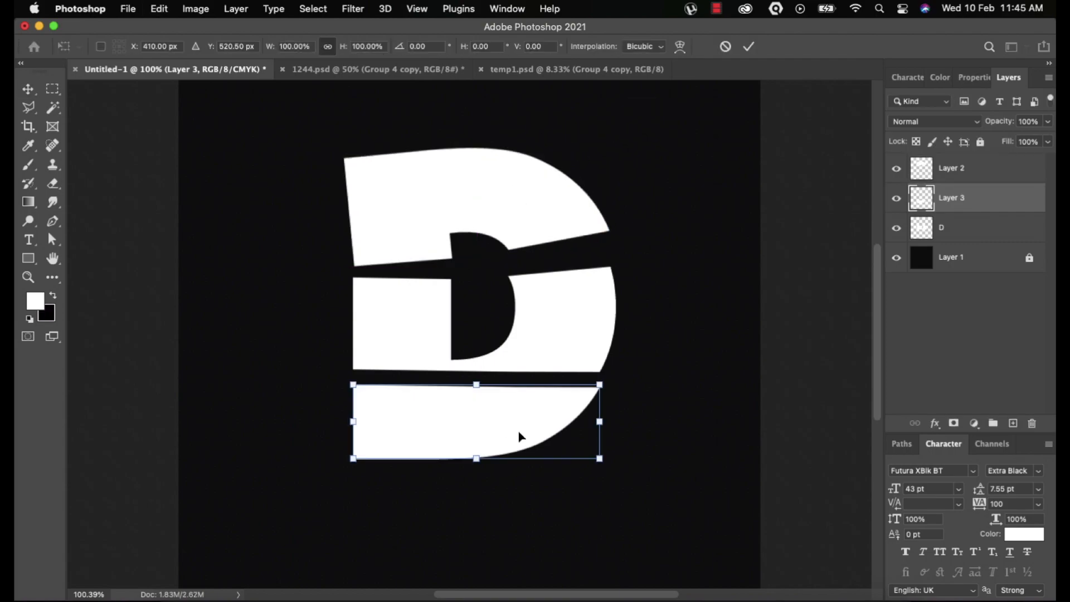
left_click_drag(613, 470, 614, 475)
key("Return")
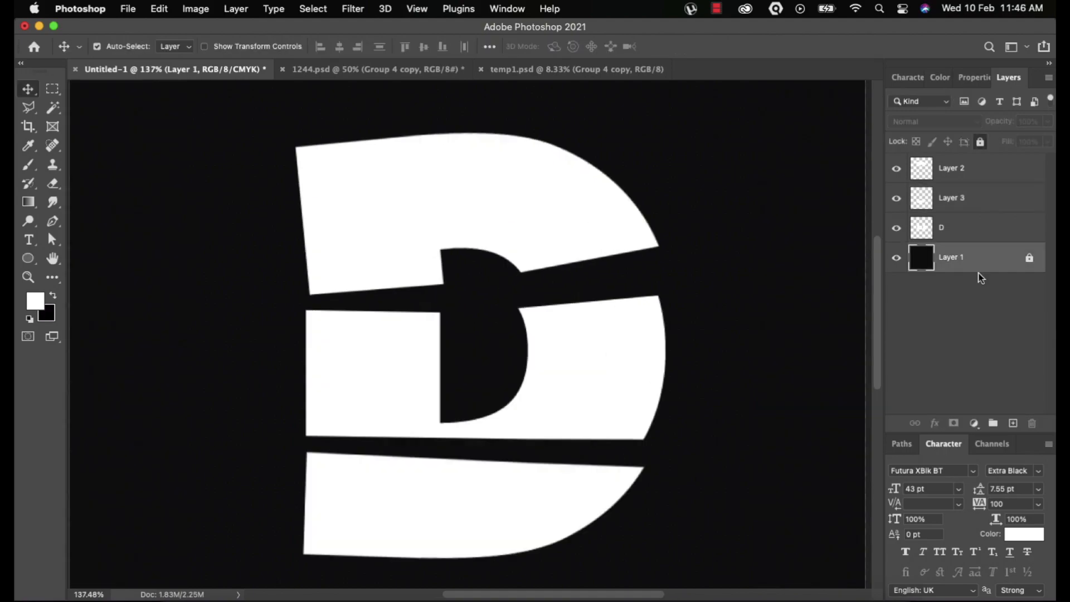
Lock the three letter layers: Layer 2, Layer 3 and D
left_click(982, 397)
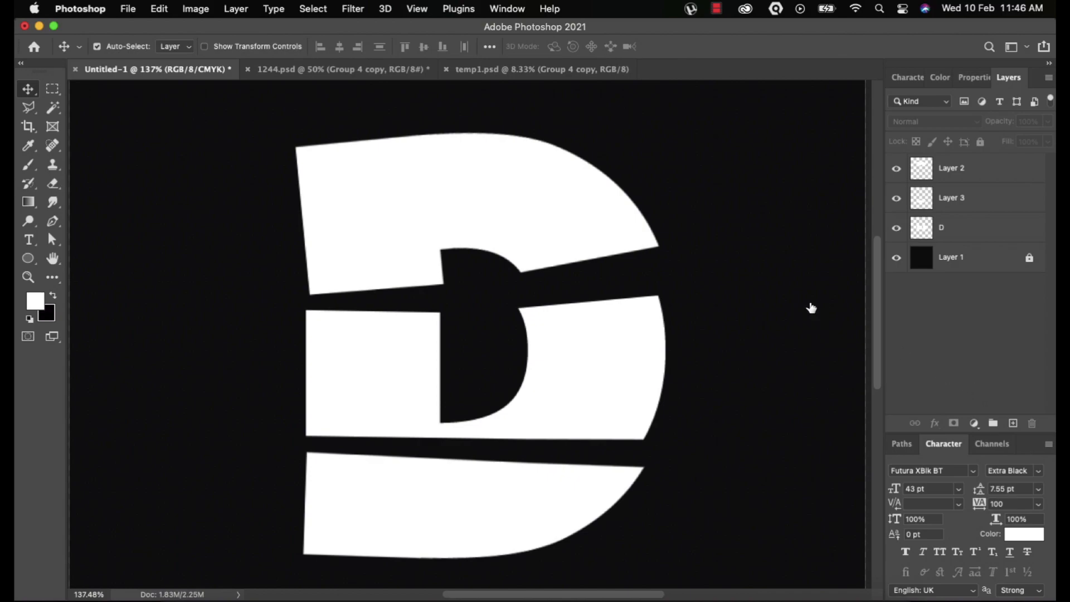
left_click(978, 175)
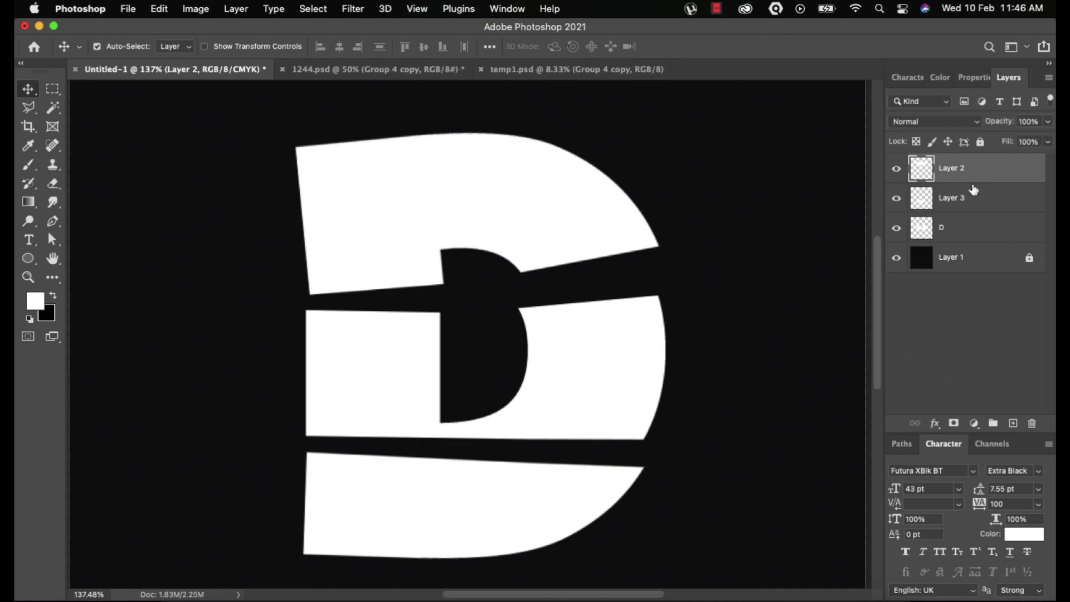
left_click(962, 236, "shift")
left_click(980, 141)
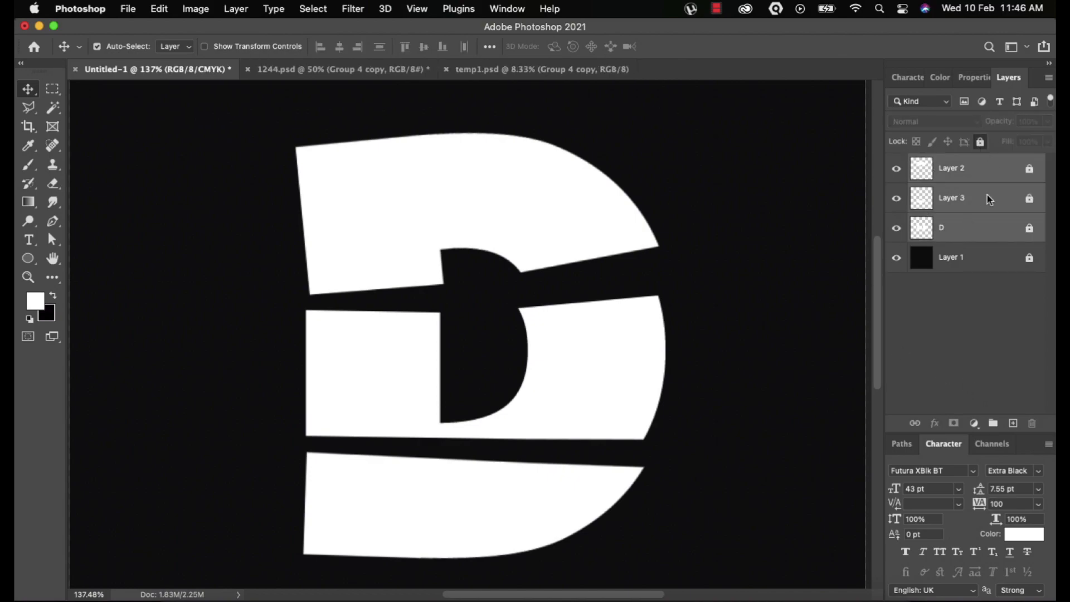
Add a new empty layer and place it beneath the three letter layers, directly above the black background layer
left_click(1012, 422)
left_click_drag(987, 170, 985, 269)
scroll(504, 341, "up", 4)
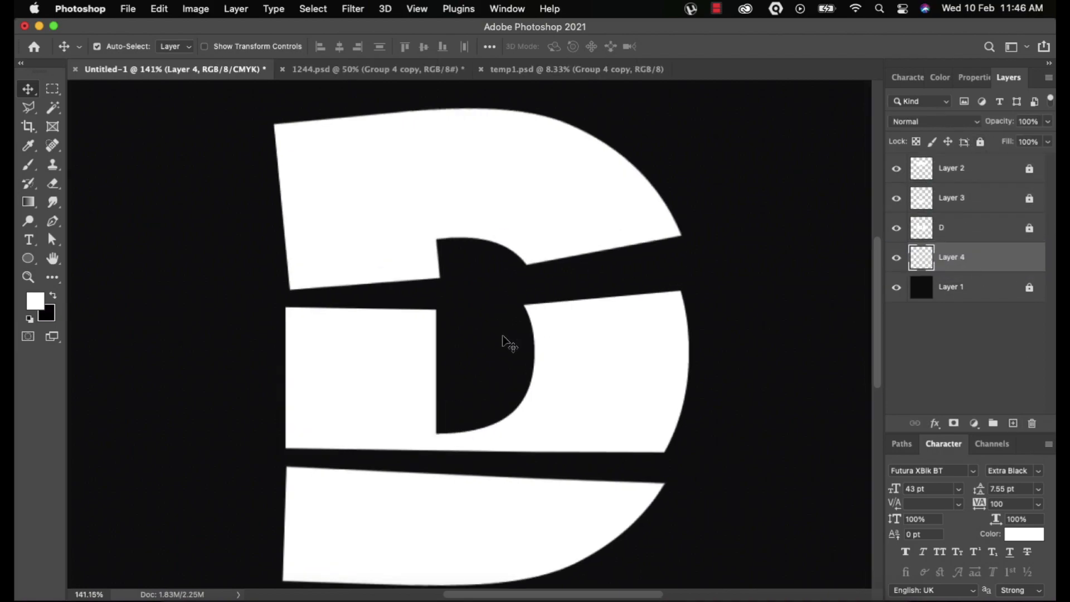
Draw a cyan ellipse without stroke, about 135 by 11 px, along the top edge of the middle piece's left stem
scroll(503, 336, "up", 4)
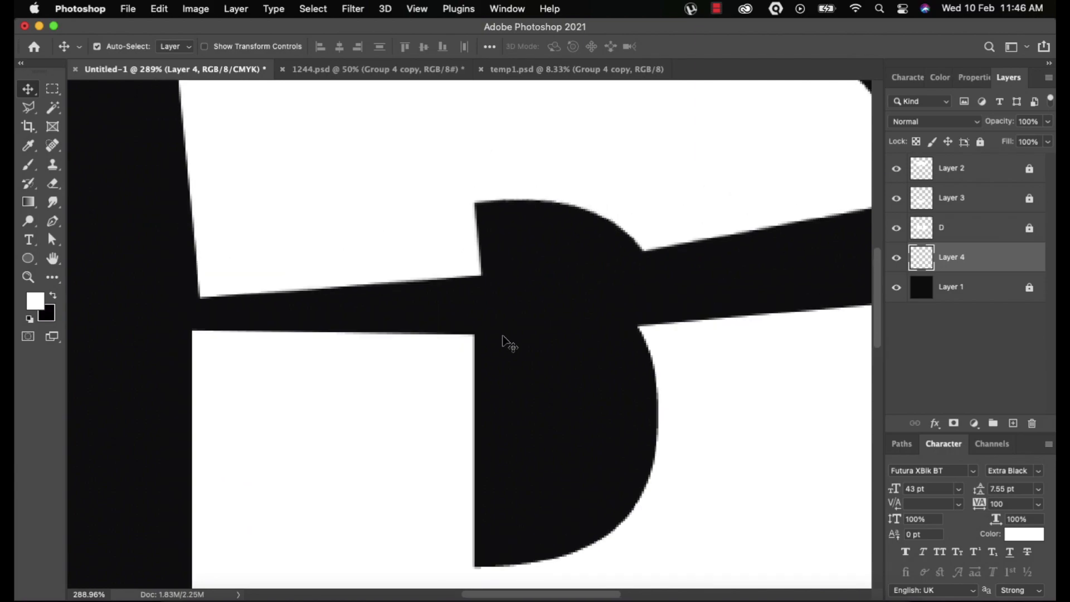
left_click(27, 261)
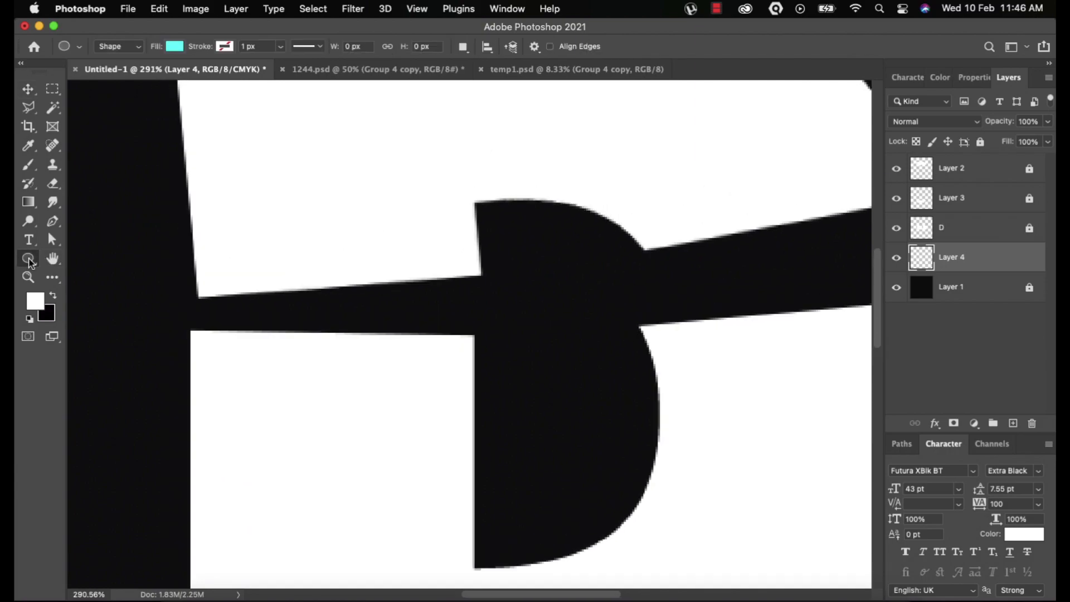
left_click(29, 259)
left_click(28, 259)
left_click(176, 46)
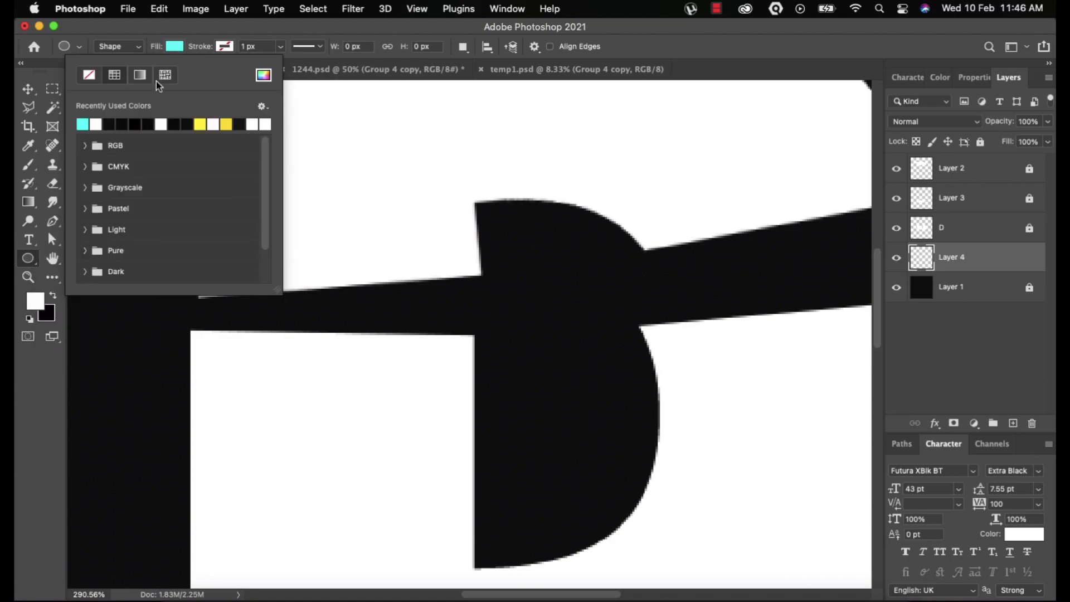
left_click(279, 352)
left_click(467, 319)
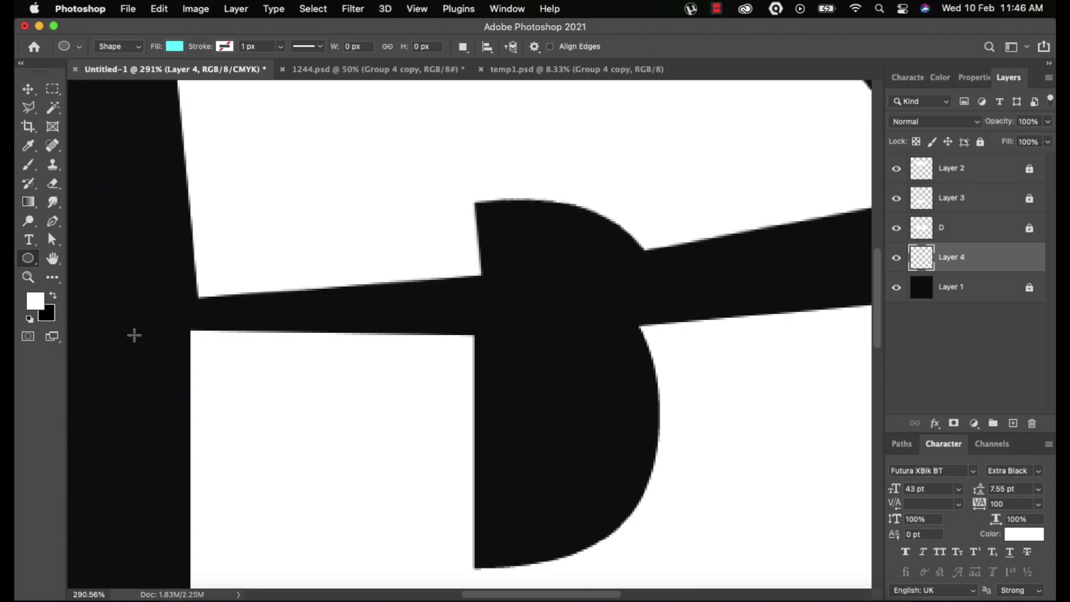
left_click_drag(190, 333, 475, 311)
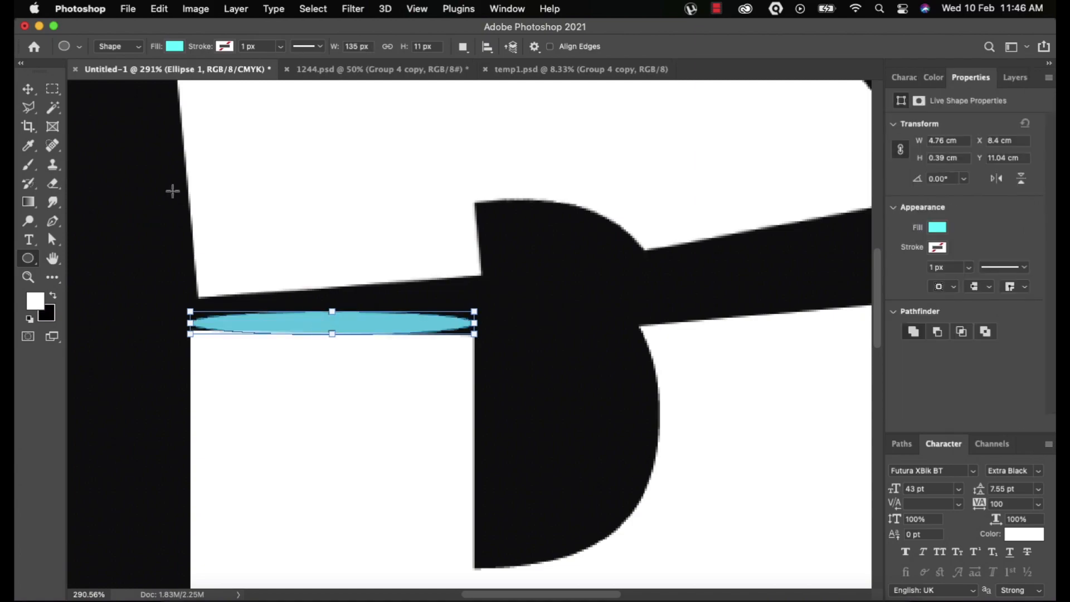
Move the cyan ellipse slightly down so its lower half tucks behind the middle piece's left stem
left_click(28, 89)
scroll(189, 204, "up", 1)
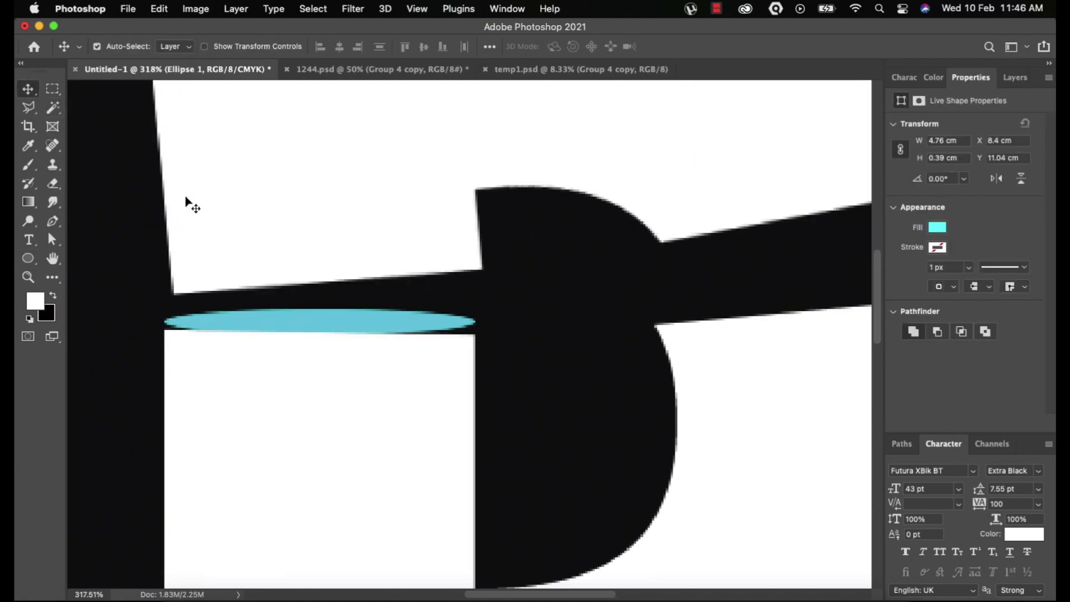
scroll(226, 315, "up", 1)
left_click_drag(227, 336, 232, 337)
Warp the ellipse so its ends meet the stem's corners and its upper edge arches higher above the cut
key("super+t")
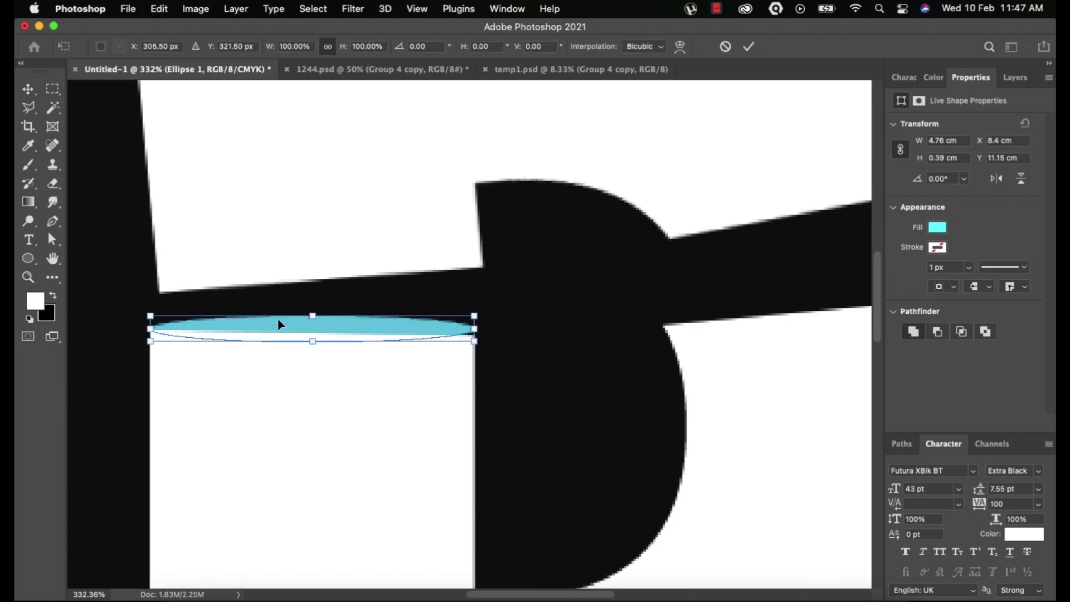
right_click(341, 328)
left_click(369, 393)
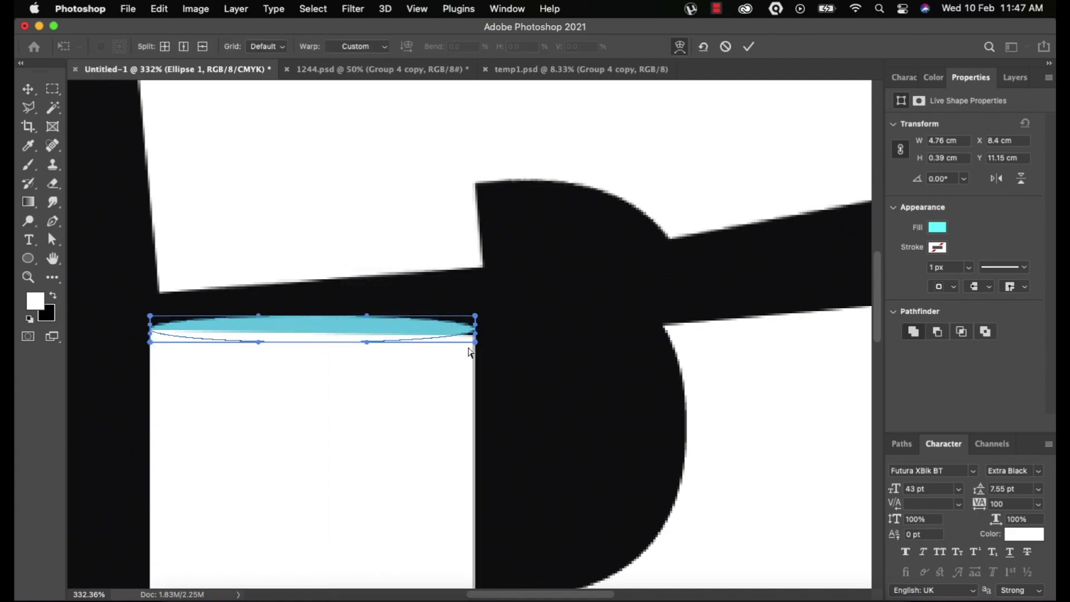
left_click_drag(471, 332, 476, 346)
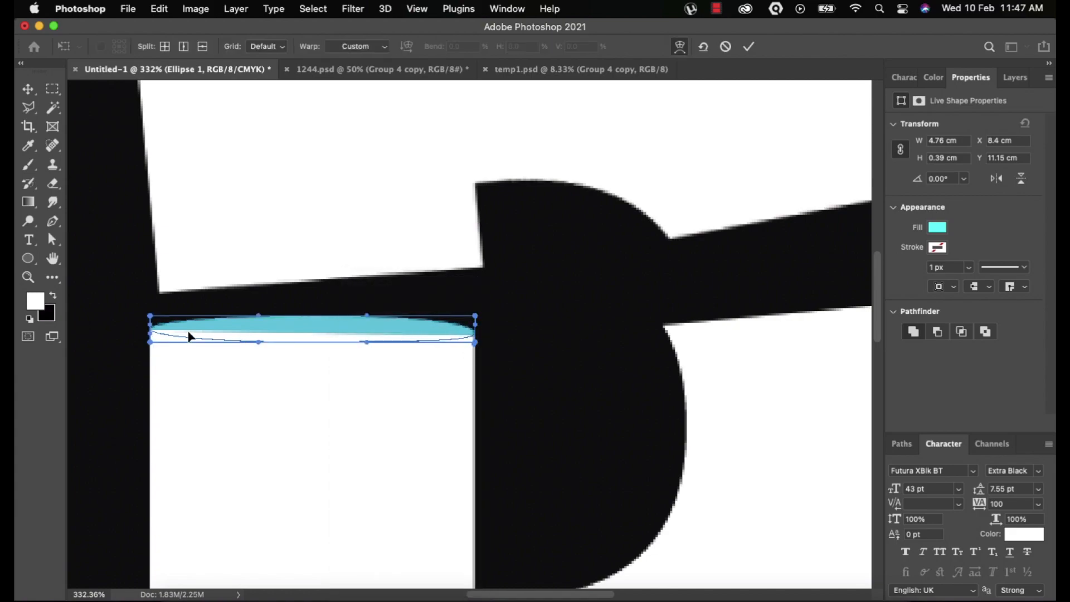
left_click_drag(206, 323, 159, 334)
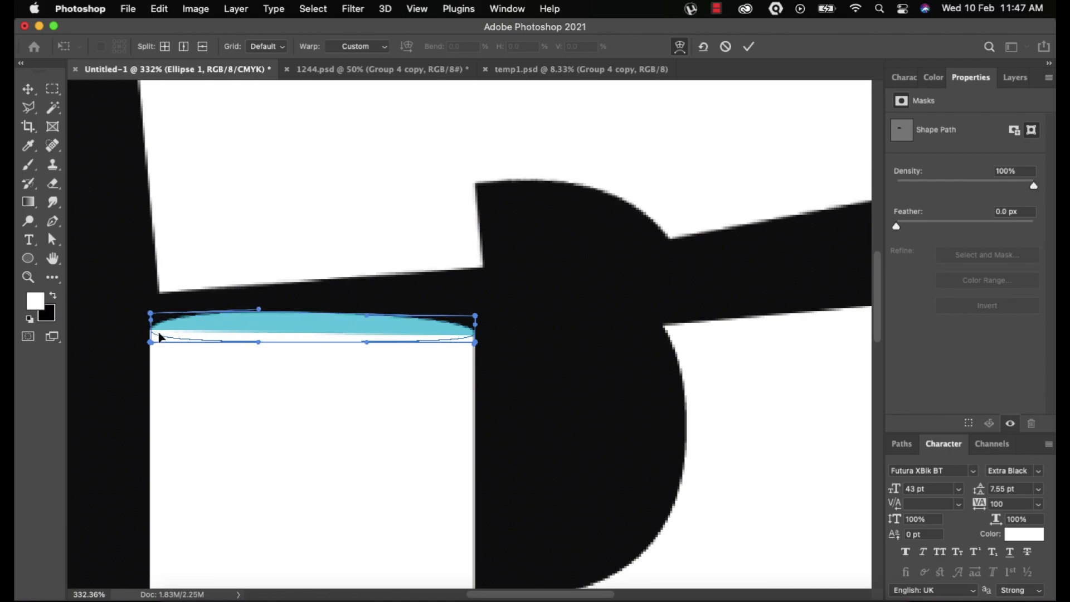
left_click_drag(349, 320, 372, 312)
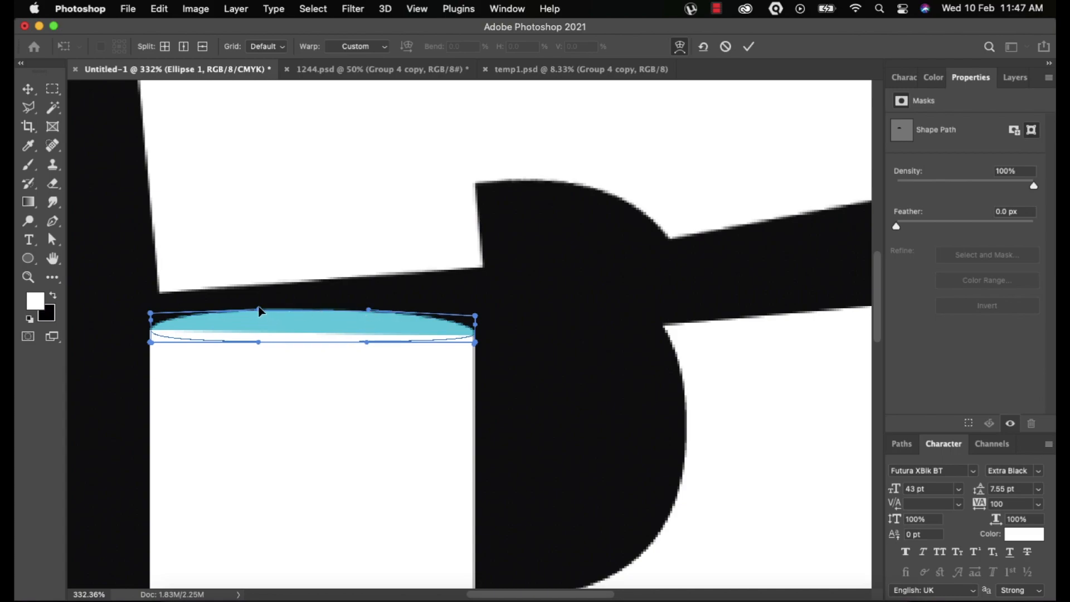
left_click_drag(259, 310, 260, 306)
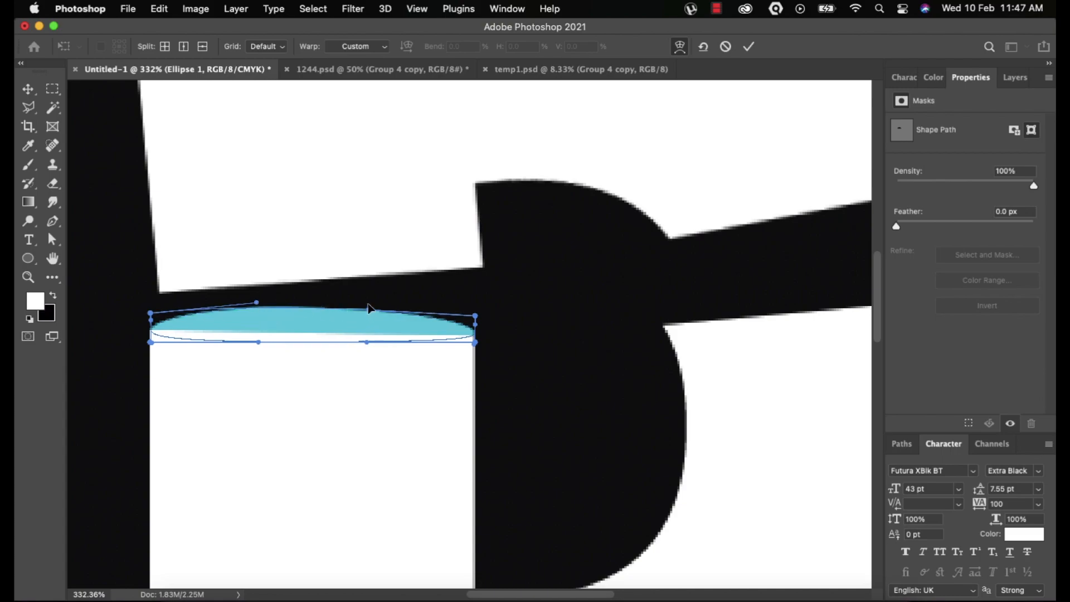
left_click_drag(369, 308, 370, 304)
key("Return")
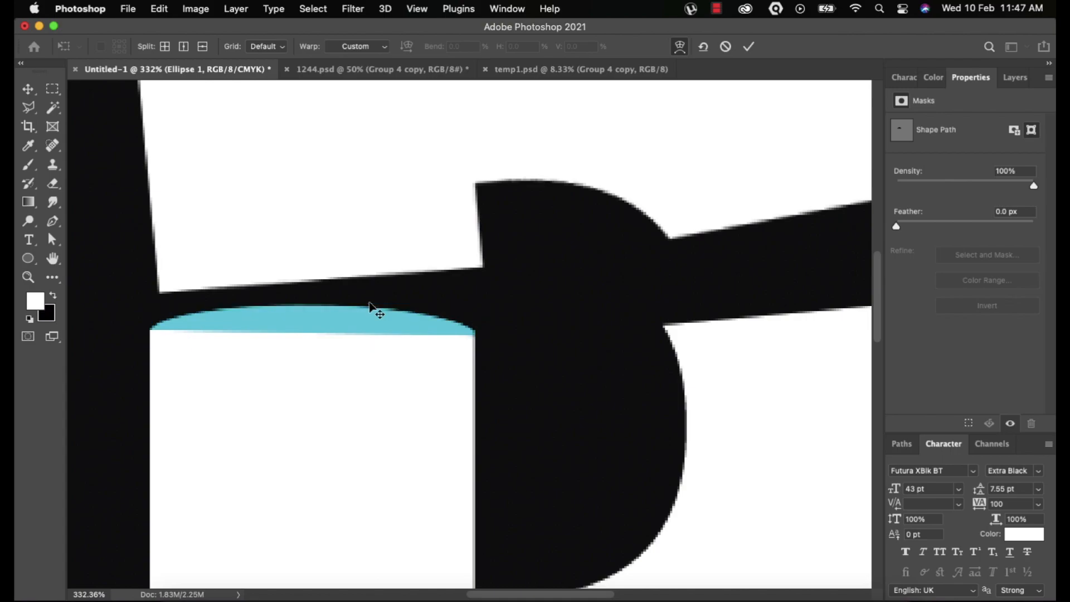
Draw a second cyan ellipse, about 5.04 by 0.67 cm, across the cut edge of the middle piece's right side
scroll(417, 380, "down", 5)
scroll(417, 379, "up", 5)
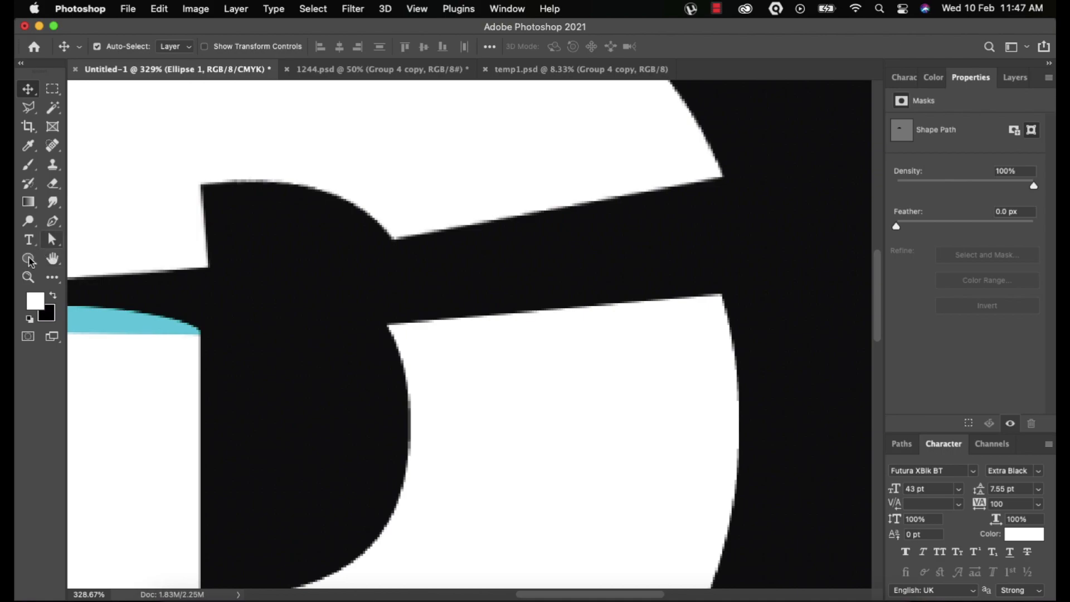
key("u")
left_click_drag(387, 324, 725, 279)
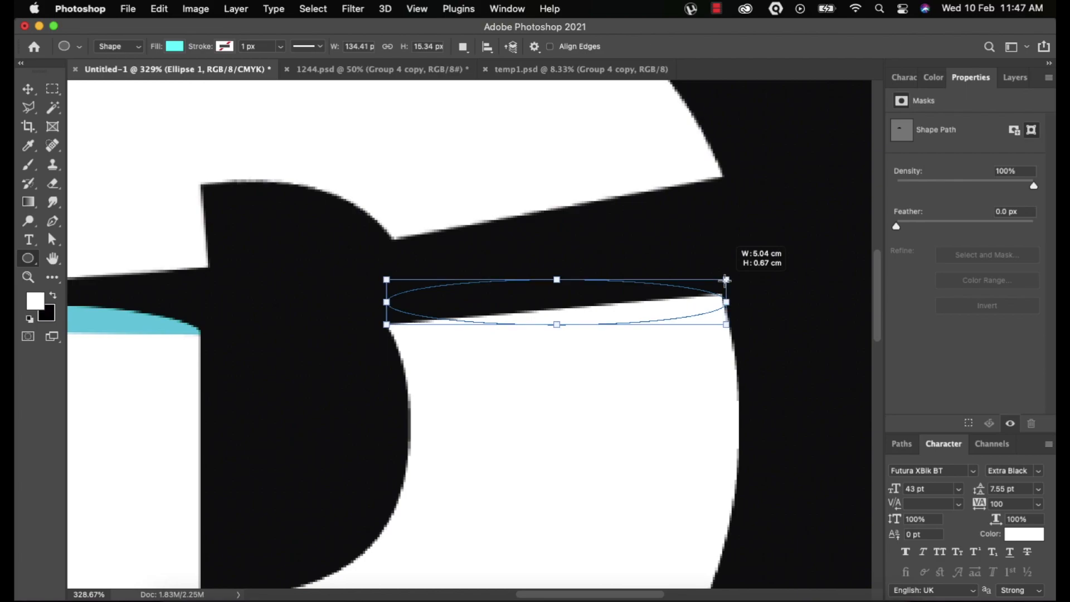
Rotate the second ellipse by about -7.5 degrees and position it along the slanted cut of the middle piece's right side
left_click(28, 89)
key("super+t")
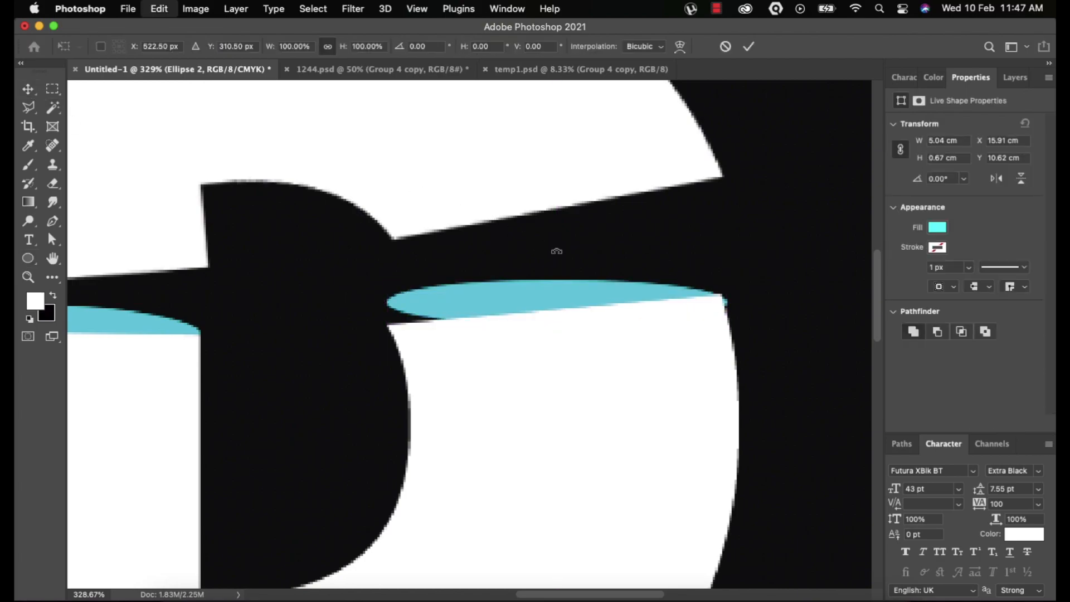
scroll(463, 324, "up", 2)
key("Return")
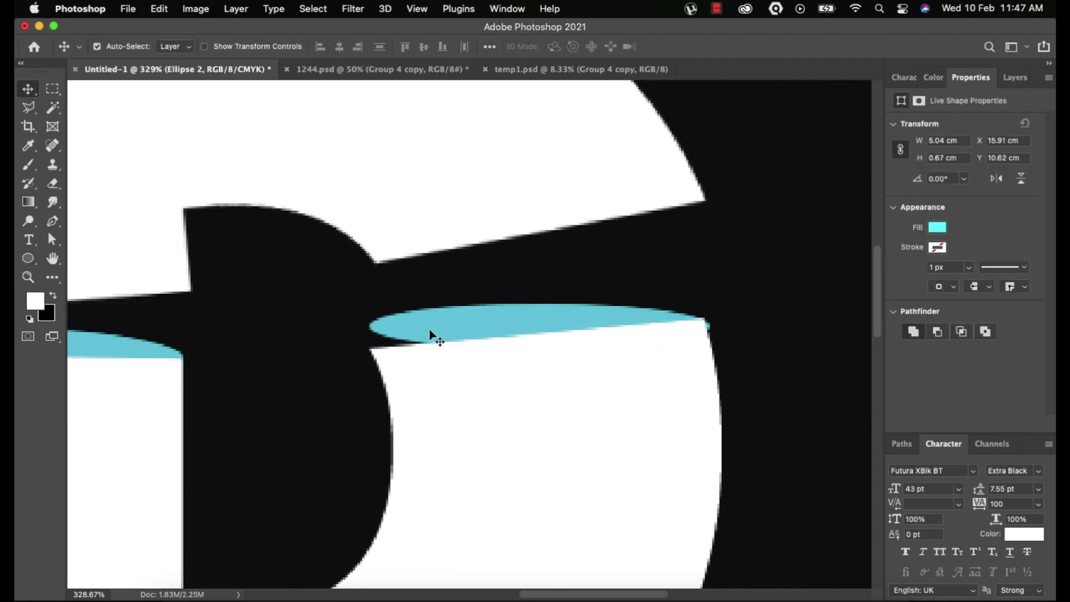
key("super+t")
left_click_drag(436, 322, 440, 346)
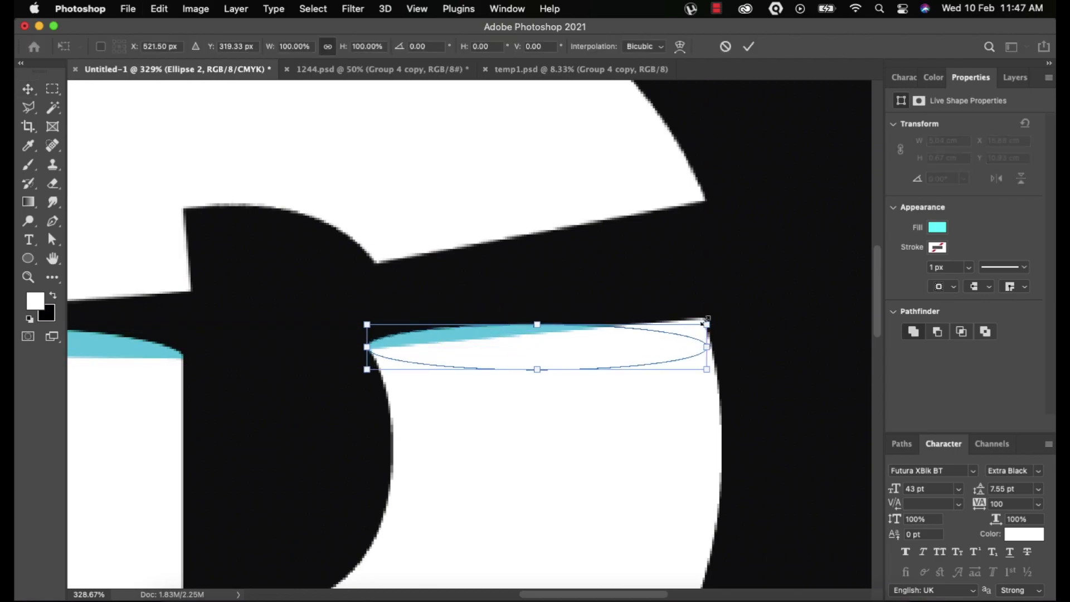
left_click_drag(719, 314, 710, 298)
left_click_drag(703, 289, 706, 291)
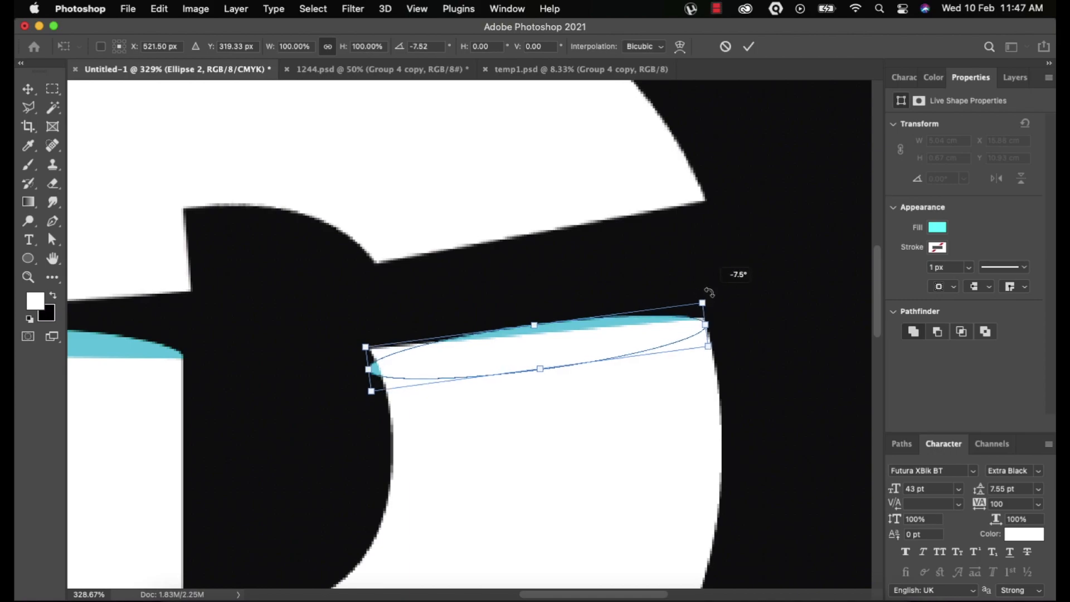
left_click_drag(609, 336, 584, 326)
Warp the second ellipse so its ends fit the cut's corners and its upper edge bulges upward
right_click(636, 316)
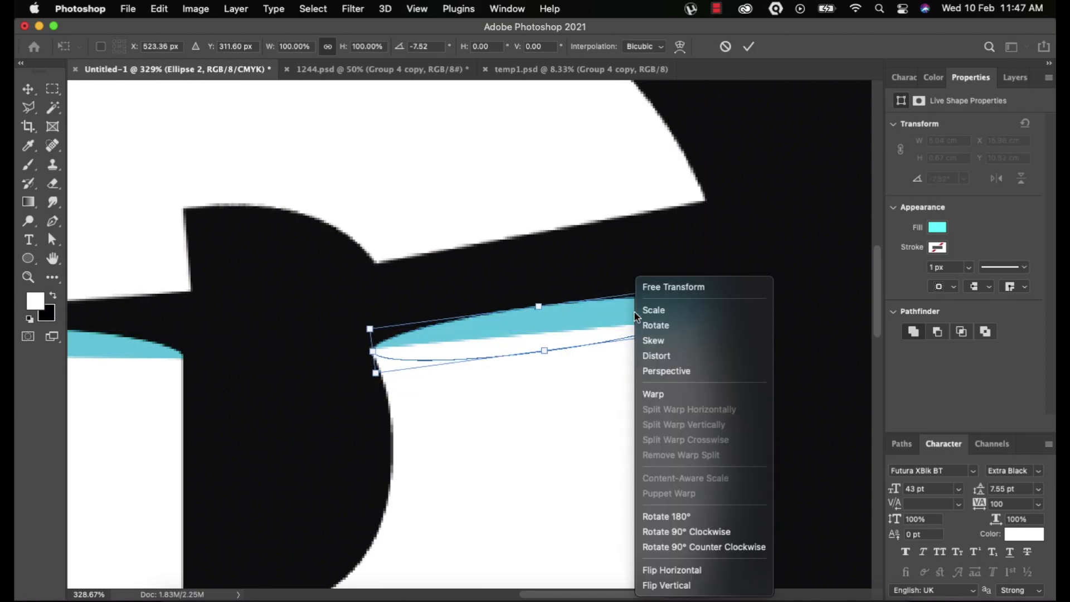
left_click(647, 394)
mouse_move(706, 309)
left_mouse_down()
mouse_move(698, 342)
mouse_move(688, 319)
left_mouse_up()
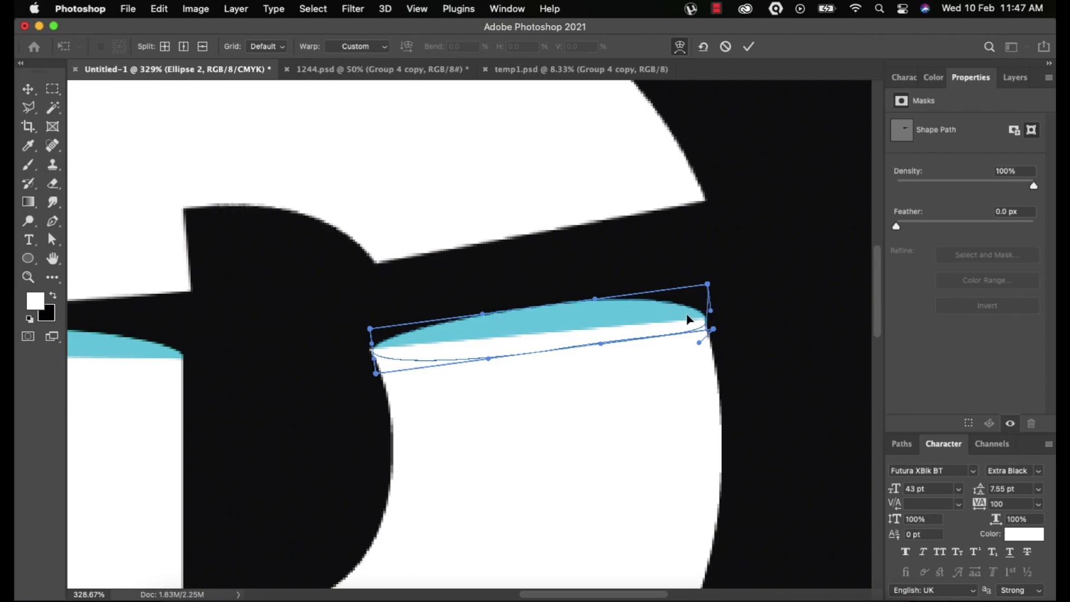
left_click_drag(484, 315, 481, 307)
left_click_drag(597, 301, 596, 288)
left_click_drag(409, 340, 407, 338)
key("Return")
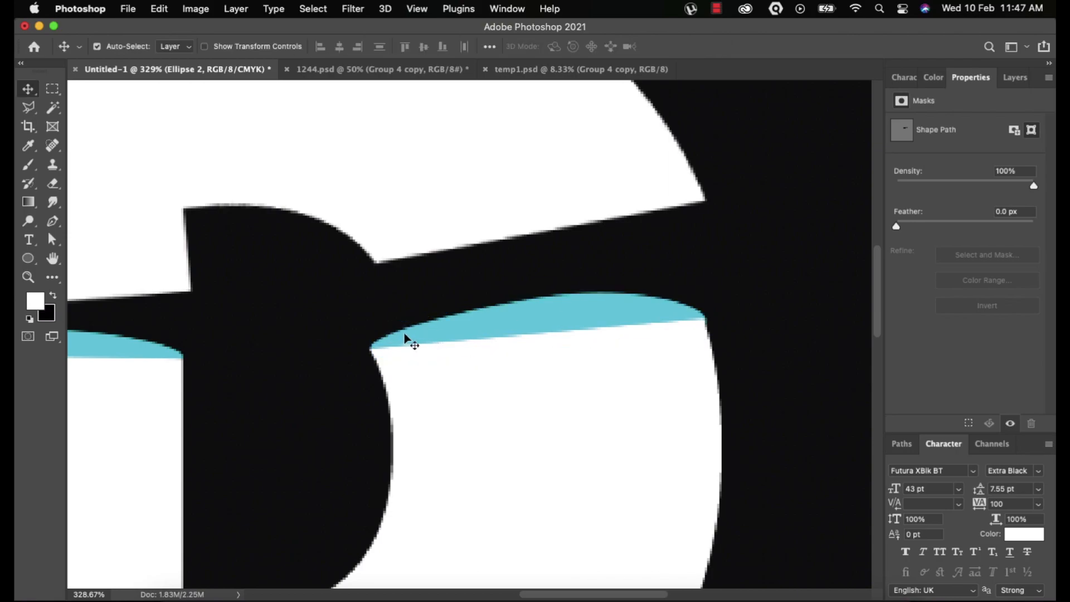
Draw a third cyan ellipse, about 341 by 26 px, across the full top edge of the bottom piece
scroll(406, 339, "down", 5)
scroll(409, 340, "down", 3)
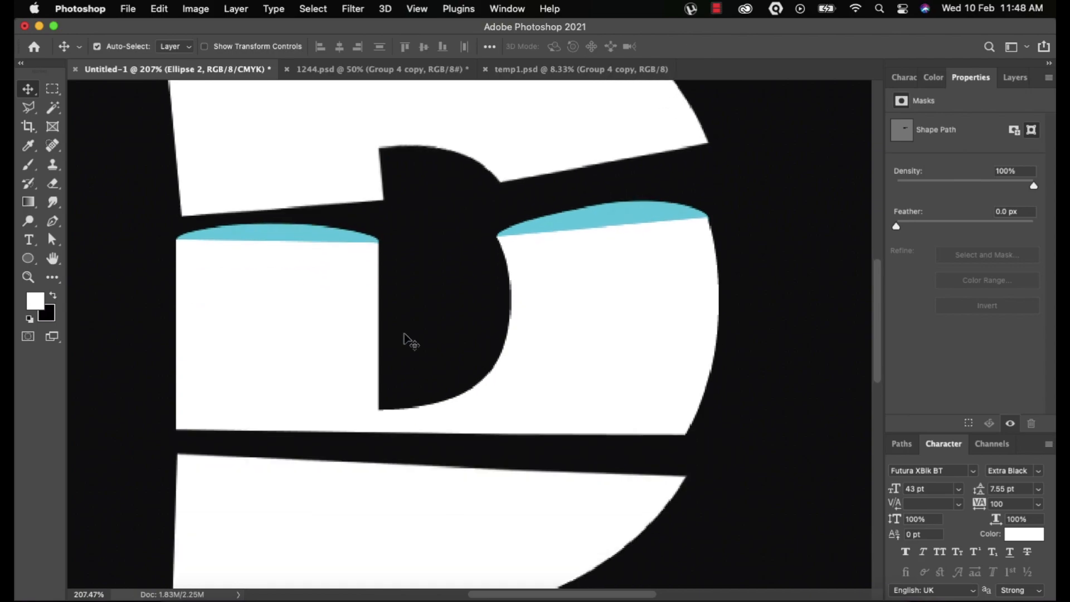
scroll(408, 341, "up", 2)
left_click(316, 441)
scroll(318, 441, "up", 4)
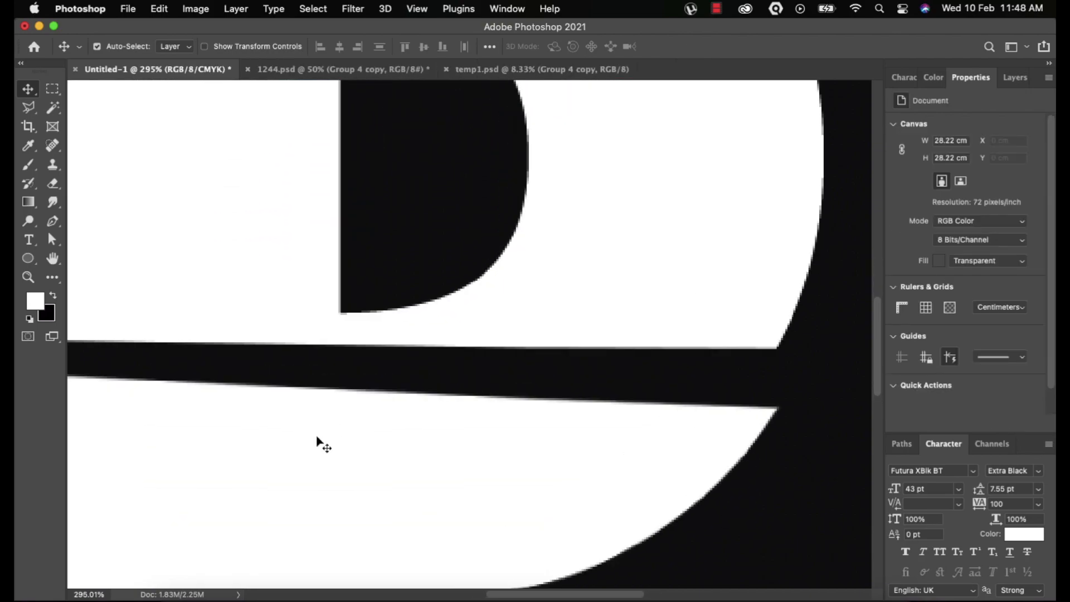
scroll(184, 345, "right", 3)
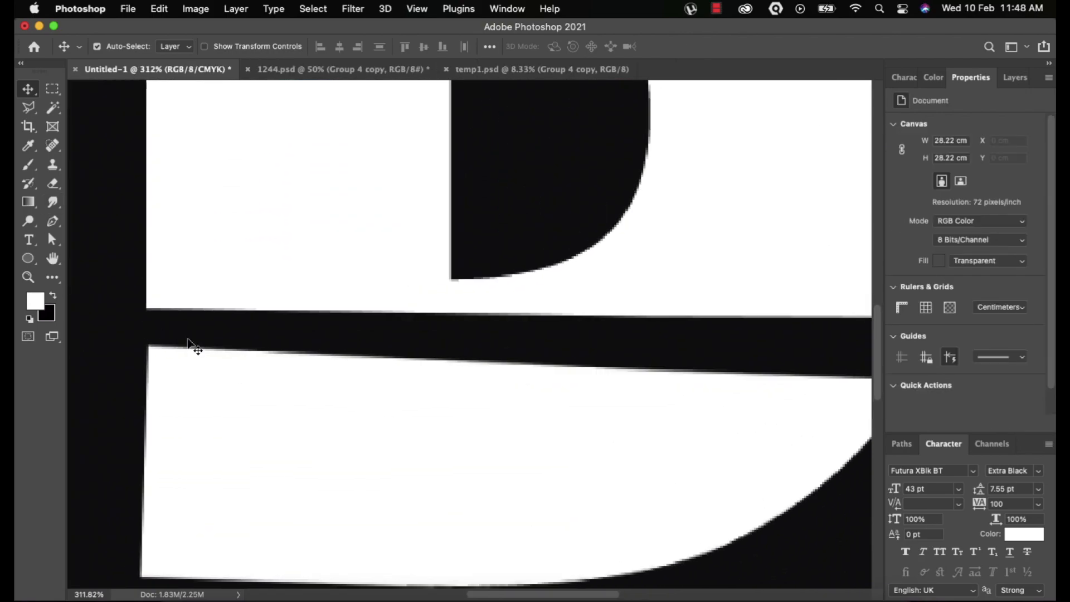
left_click(28, 258)
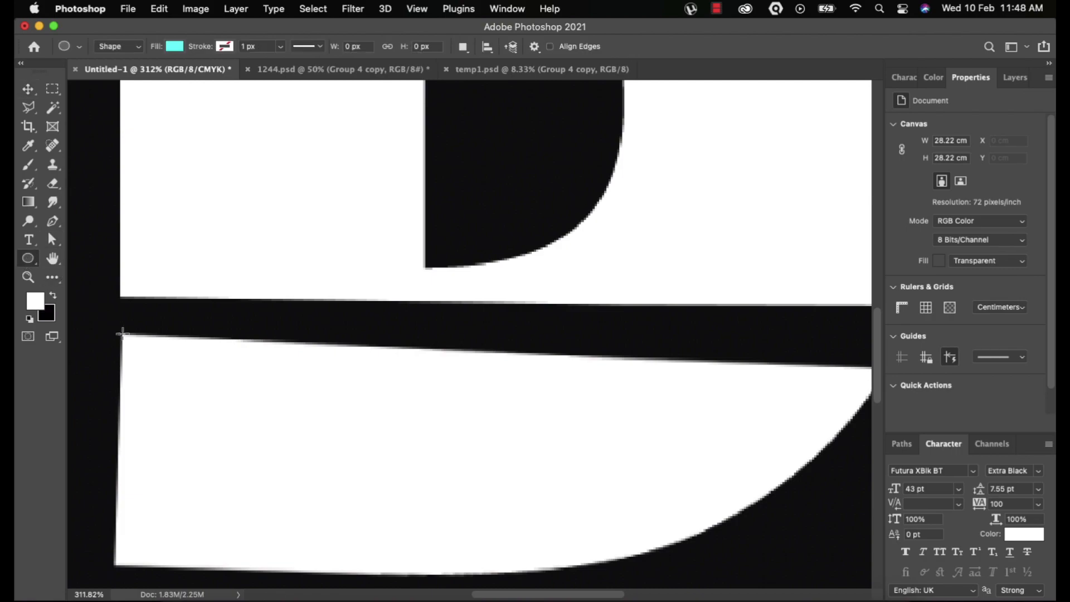
left_click_drag(121, 334, 869, 390)
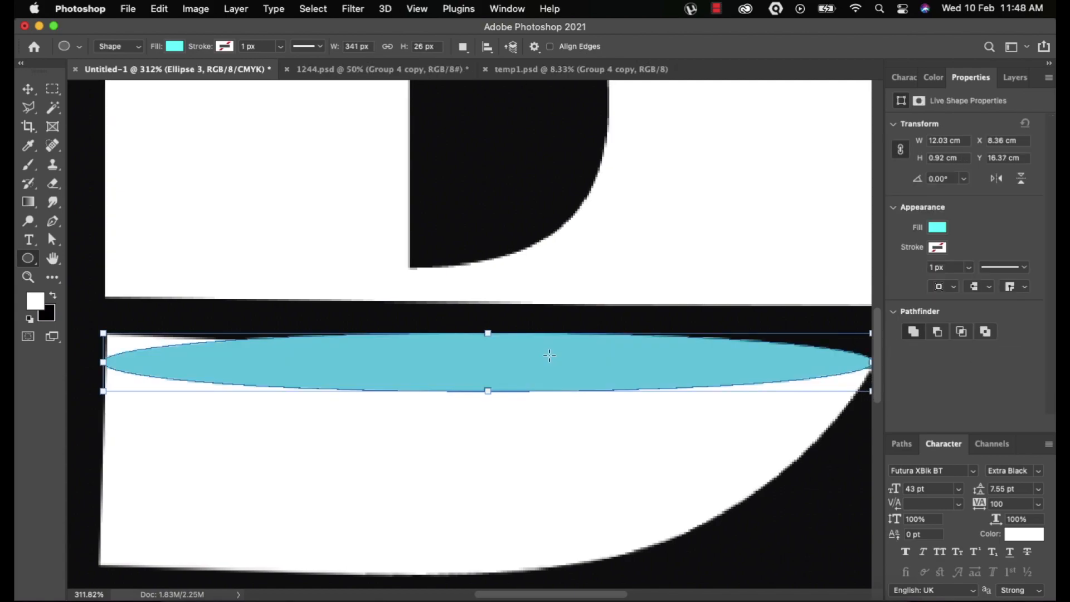
Move the third ellipse's layer beneath the three letter layers, directly above the Ellipse 2 layer
scroll(549, 357, "up", 3)
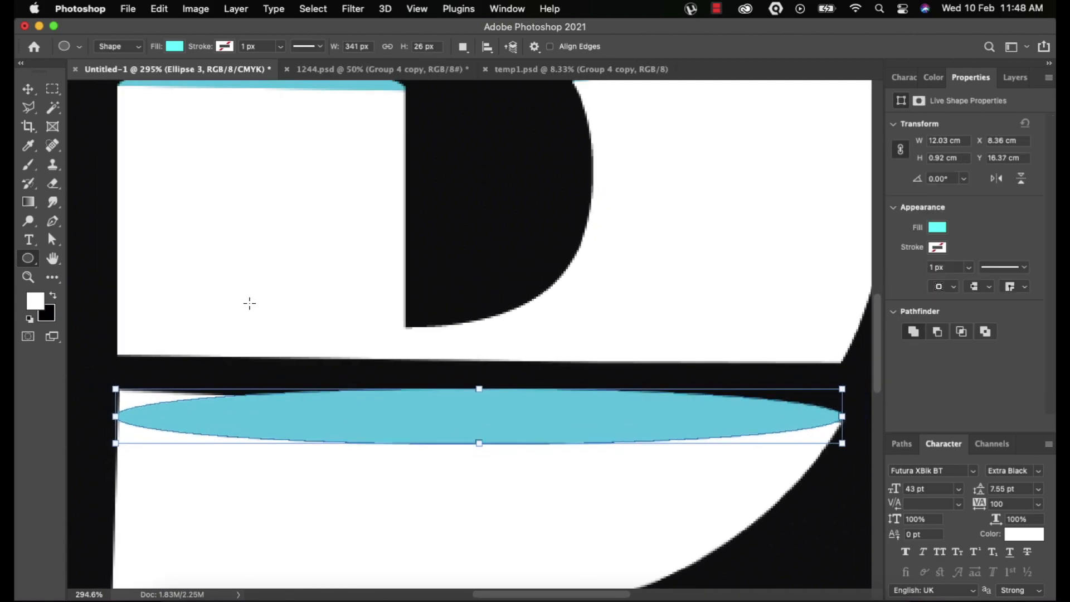
left_click(27, 88)
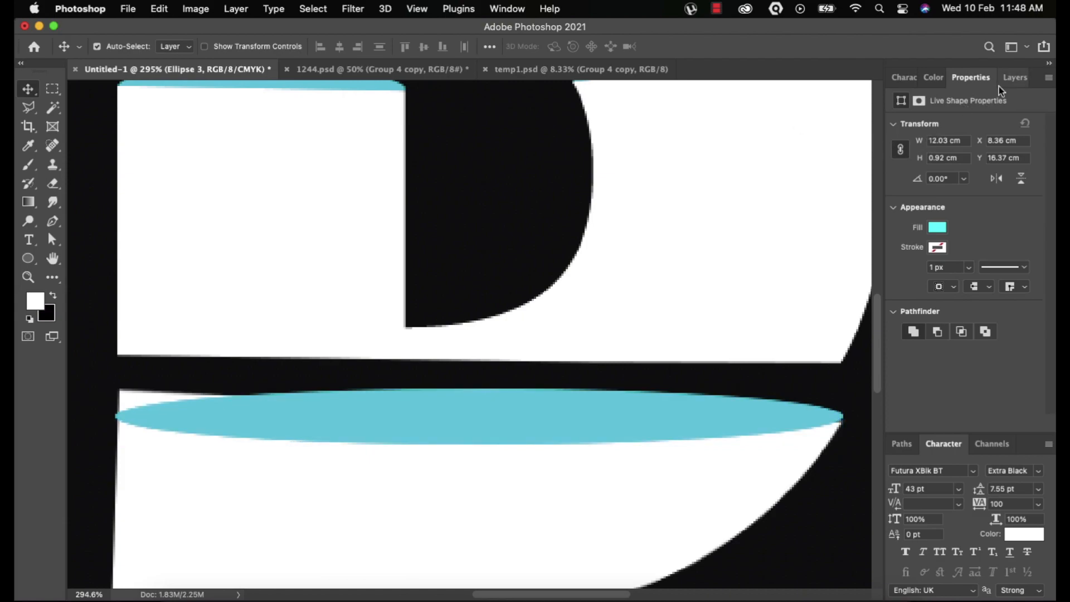
left_click(1015, 77)
left_click_drag(977, 176, 972, 274)
Rotate the third ellipse by about 1.58 degrees and position it along the bottom piece's slanted top edge
scroll(758, 315, "left", 3)
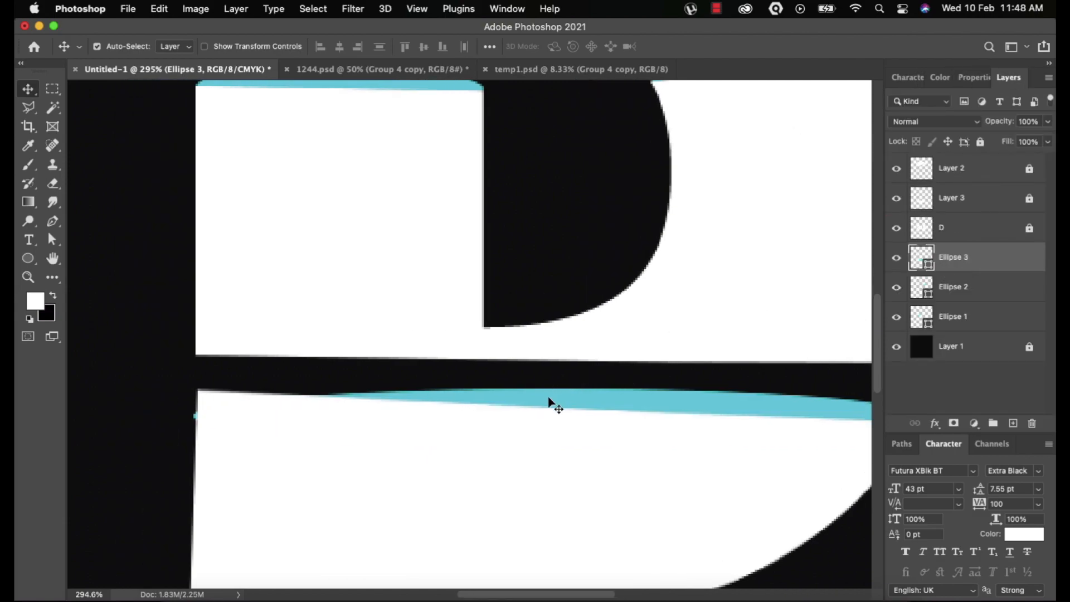
left_click_drag(535, 384, 554, 373)
scroll(658, 410, "right", 3)
scroll(659, 412, "right", 3)
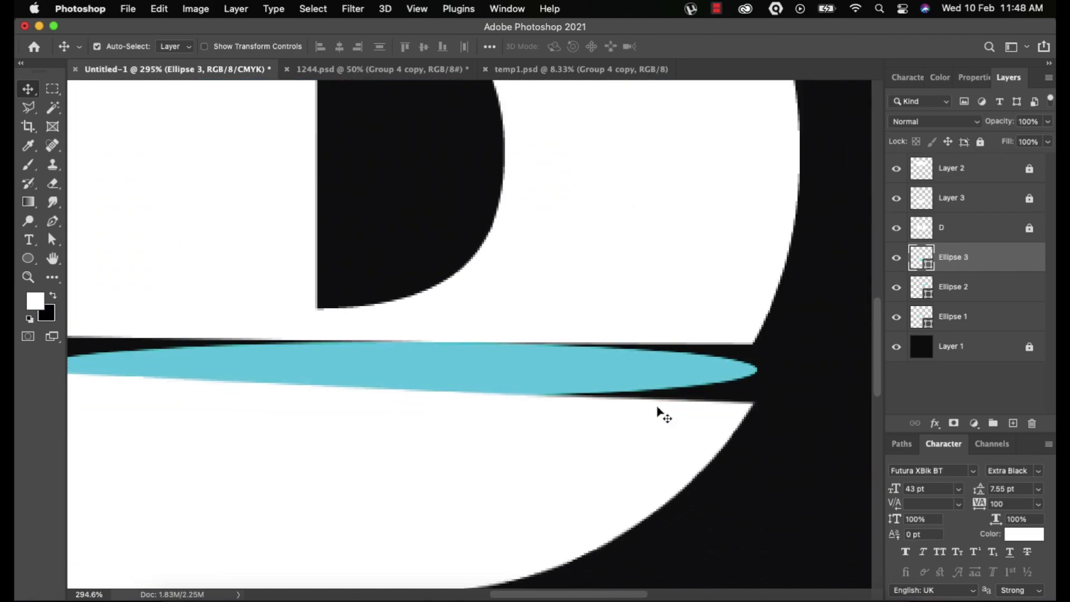
key("super+t")
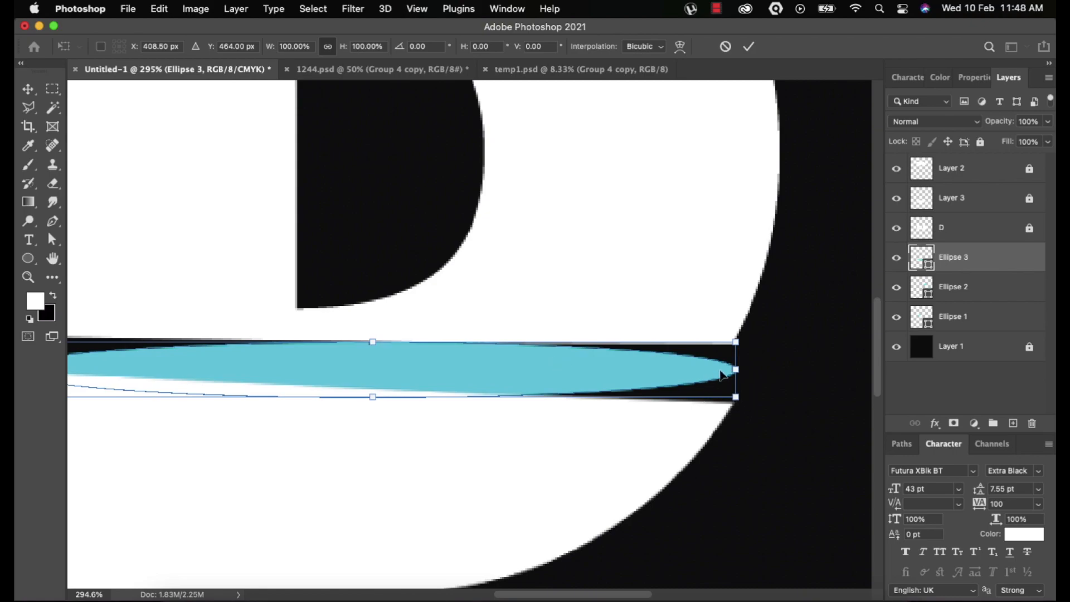
left_click_drag(746, 338, 748, 345)
scroll(632, 370, "down", 1)
scroll(633, 372, "left", 2)
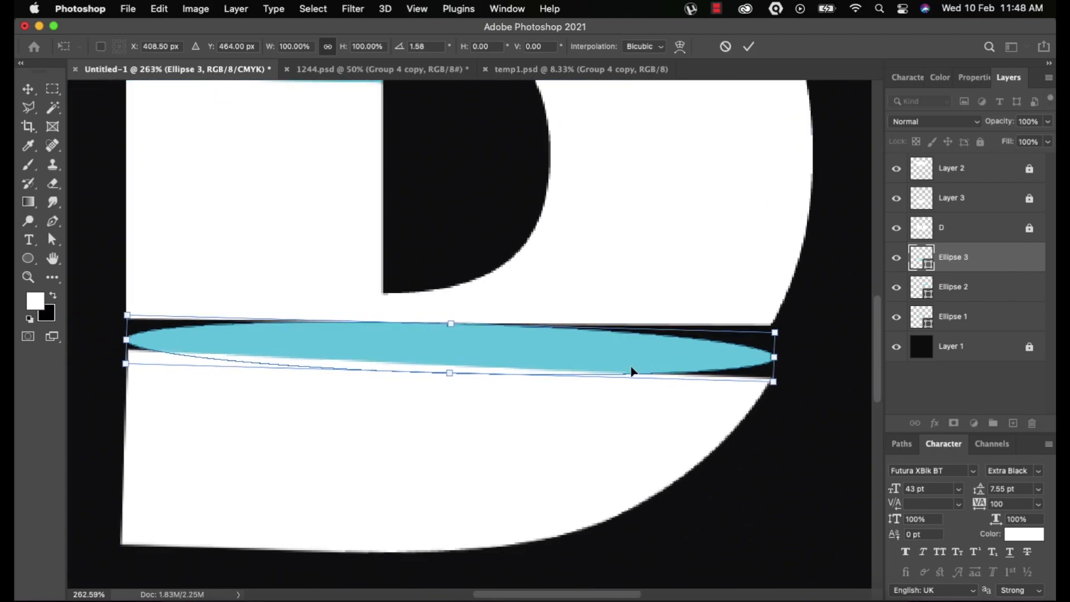
left_click_drag(590, 358, 588, 377)
Warp the third ellipse so its left end fits the bottom piece's corner and its upper edge arches higher
right_click(587, 377)
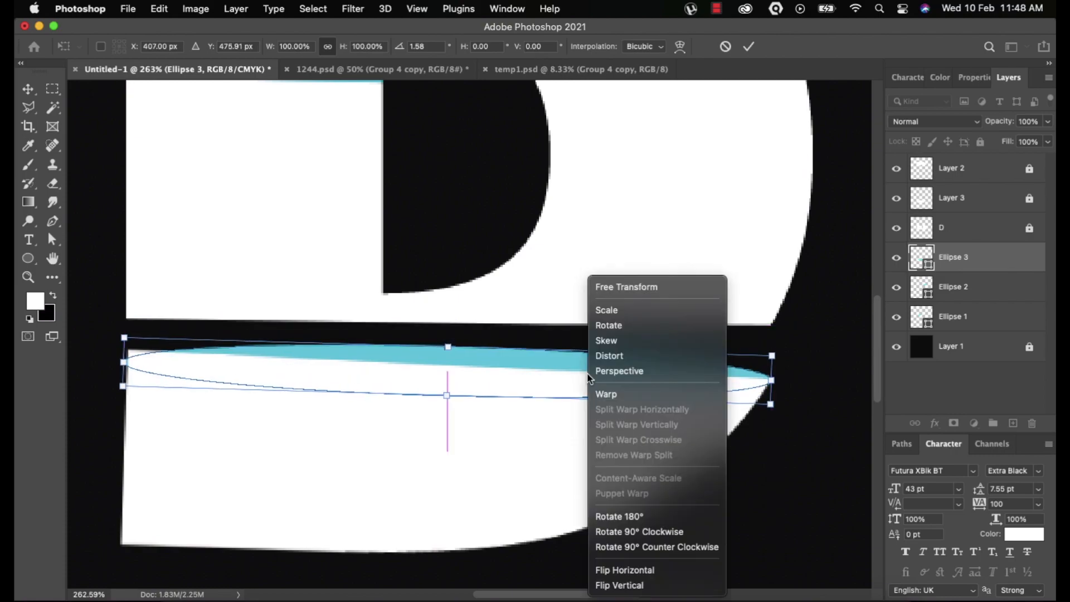
left_click(605, 394)
scroll(134, 351, "left", 2)
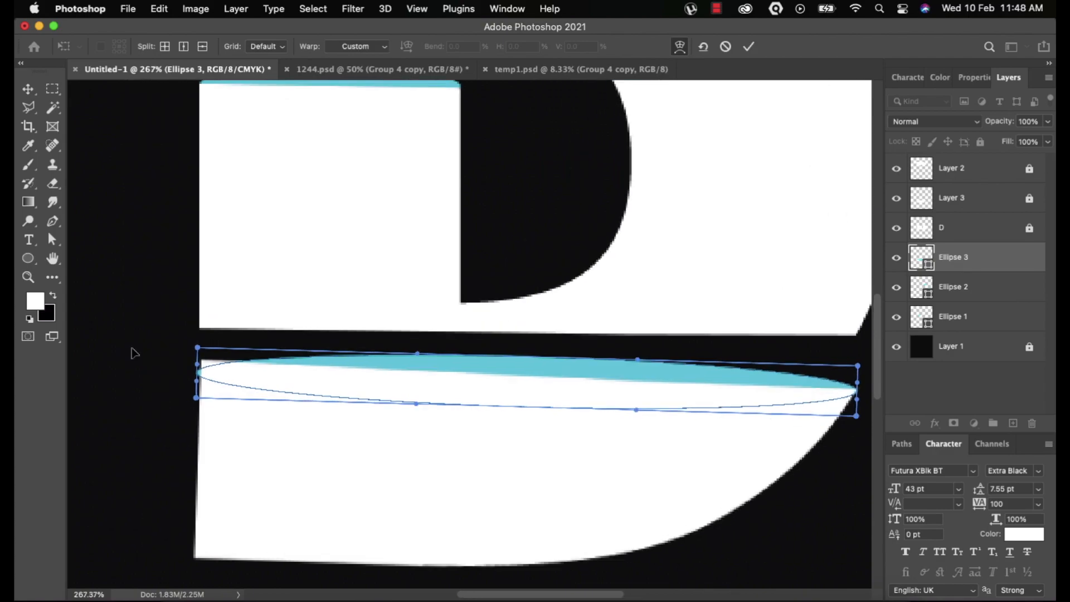
scroll(134, 351, "up", 1)
left_click_drag(237, 378, 340, 349)
scroll(340, 365, "right", 3)
scroll(341, 350, "right", 2)
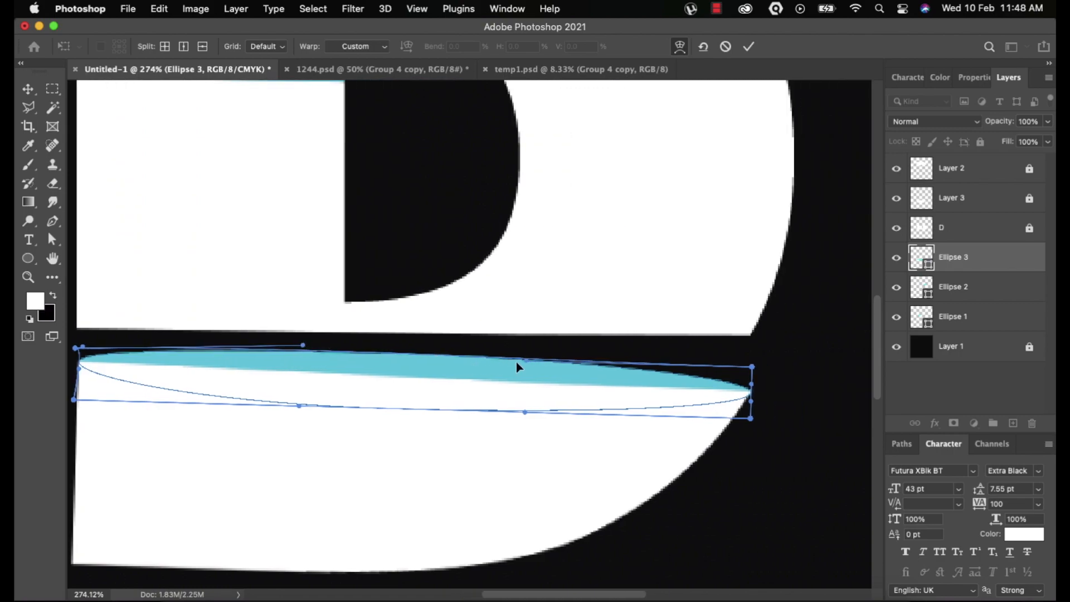
left_click_drag(526, 359, 529, 351)
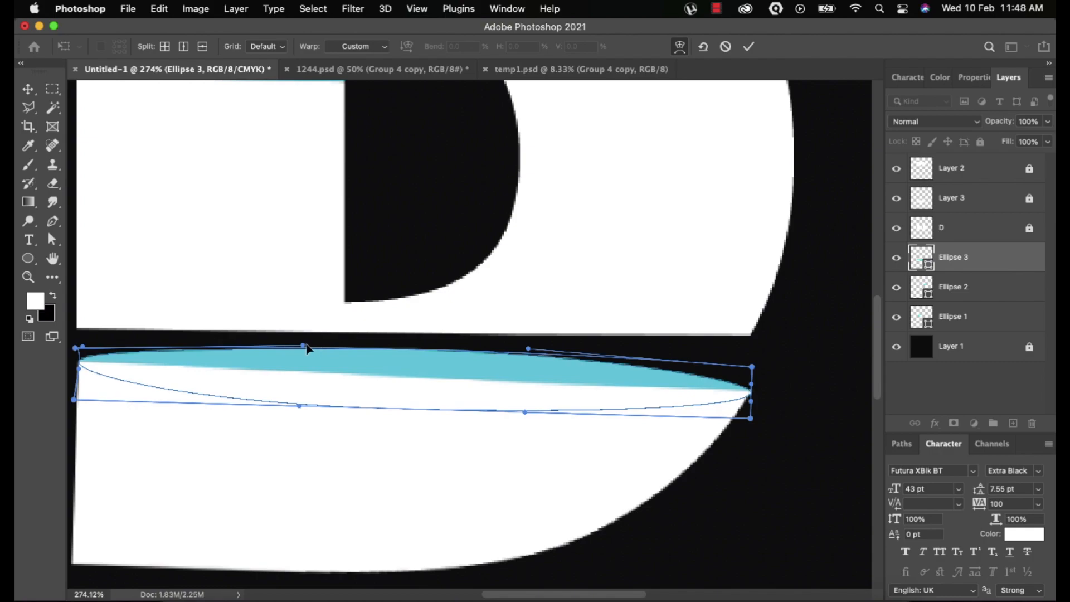
left_click_drag(303, 346, 301, 336)
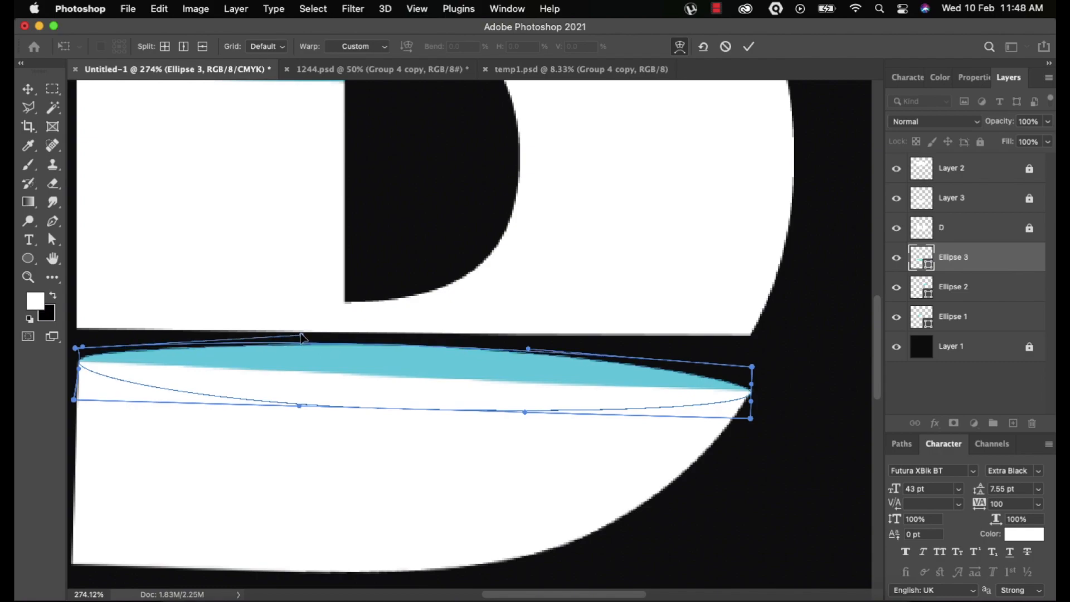
key("Return")
scroll(546, 337, "down", 3)
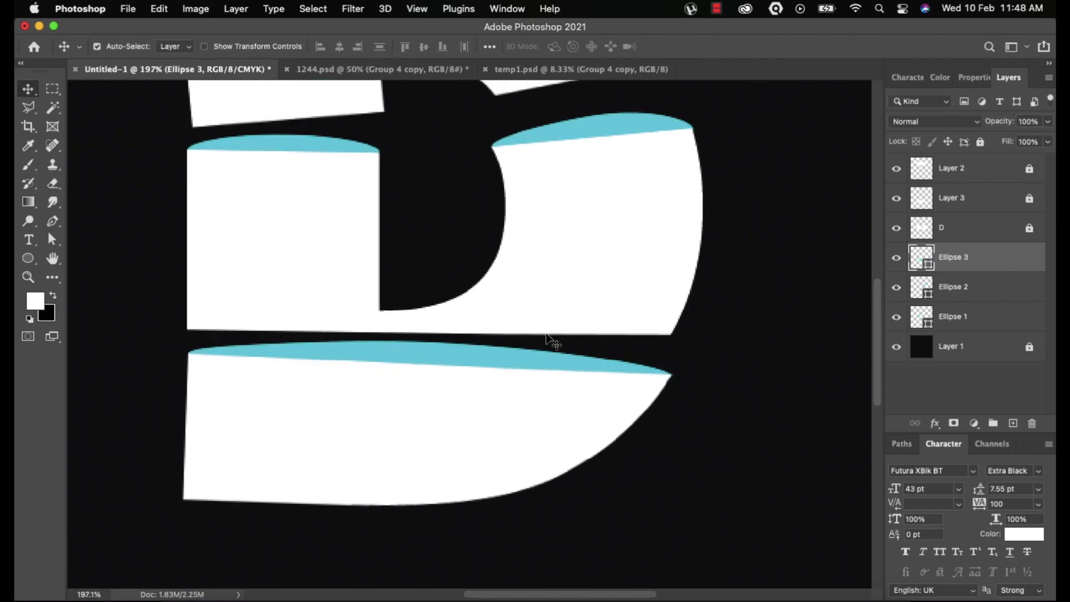